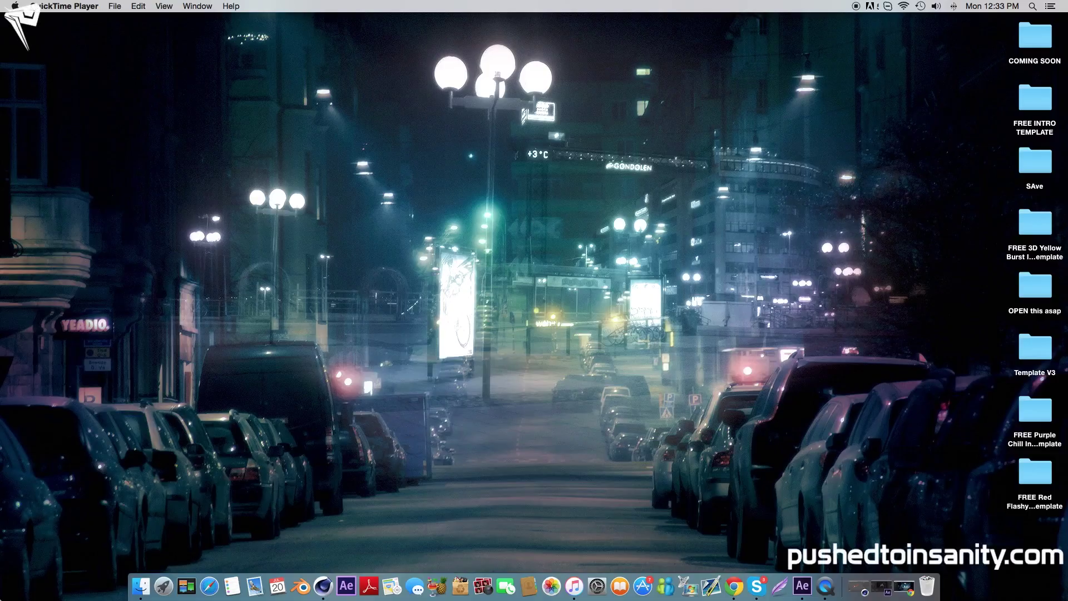
Select the FREE Red Flashy Intro Template folder on the desktop.
click(1043, 482)
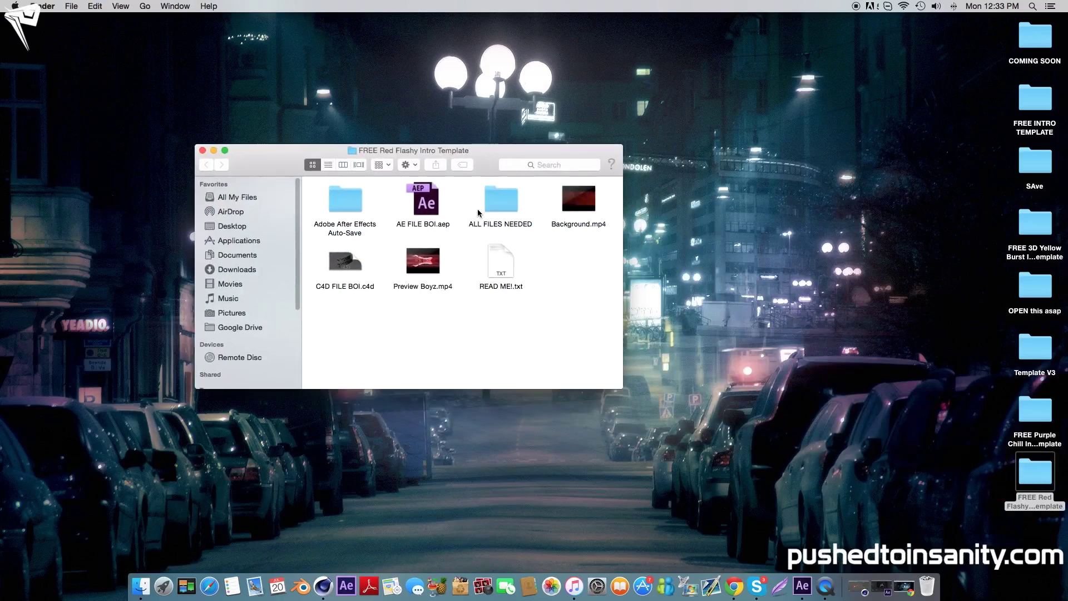
Preview Background.mp4 in Quick Look, then close the preview.
click(593, 198)
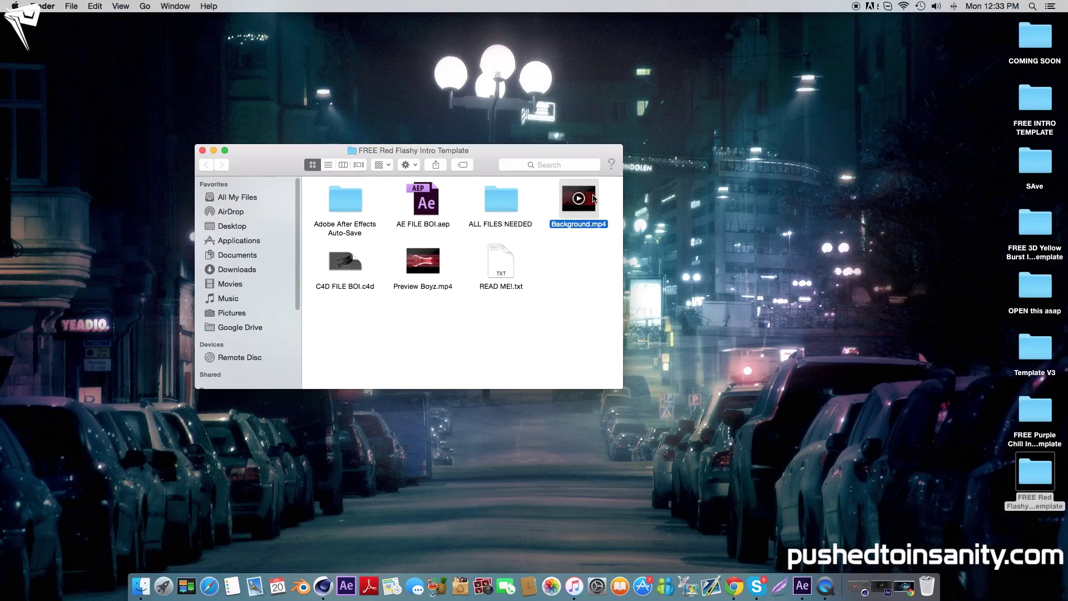
key(space)
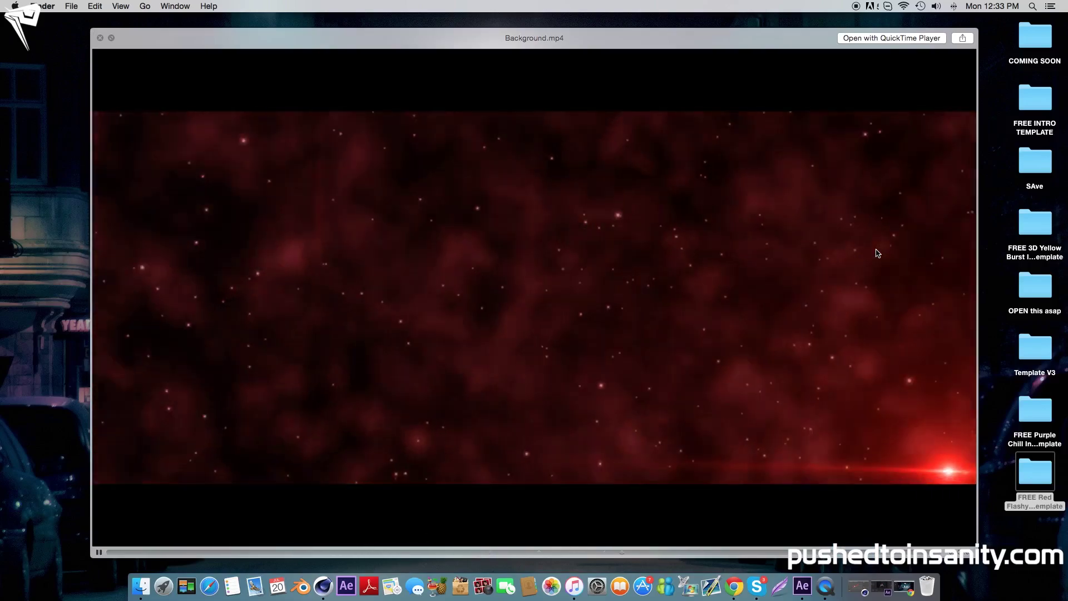
key(space)
click(598, 225)
Inspect Texture file.lib4d, The Shockwave.mp4 and The Song boi.mp3 in ALL FILES NEEDED, then go back.
double_click(492, 201)
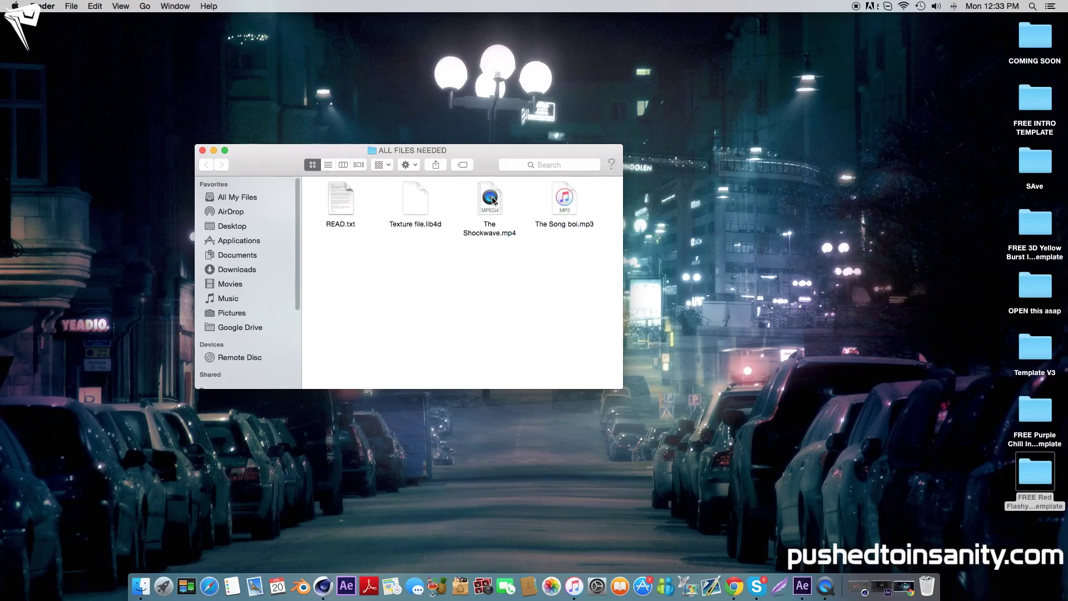
click(424, 210)
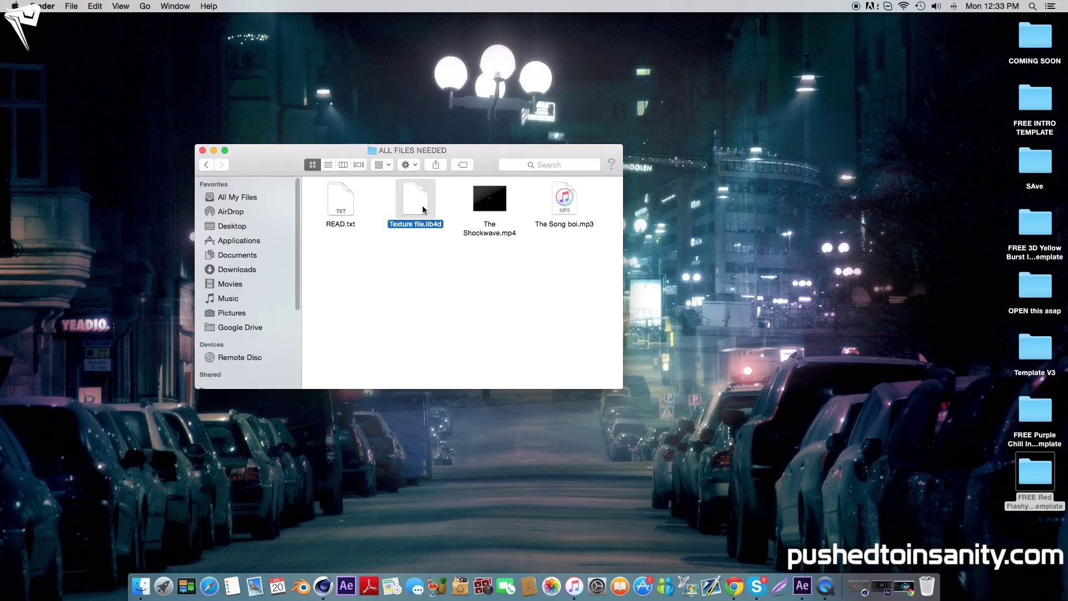
click(493, 203)
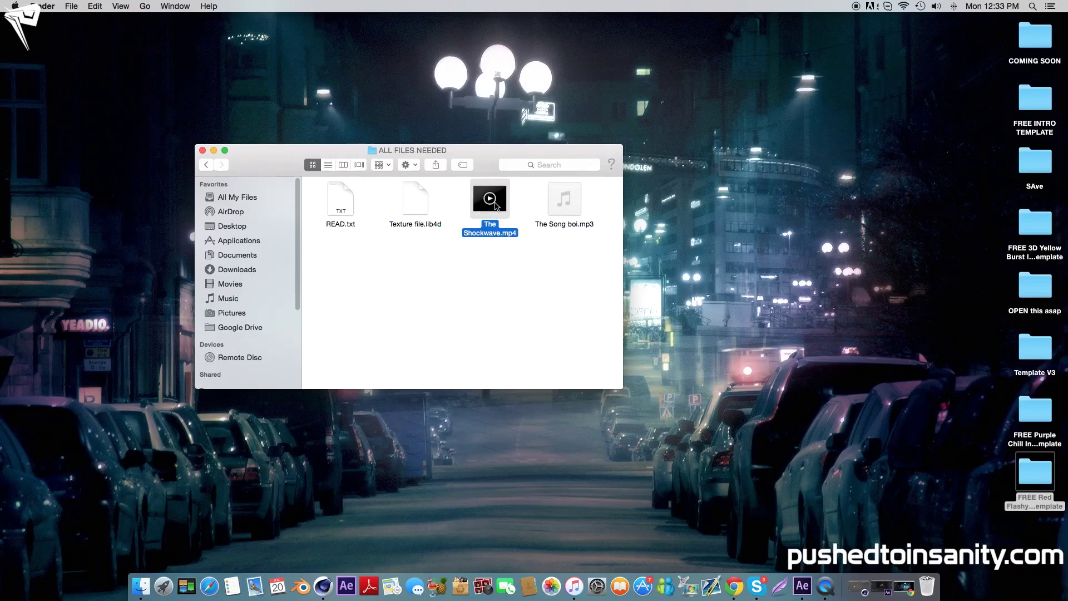
click(564, 201)
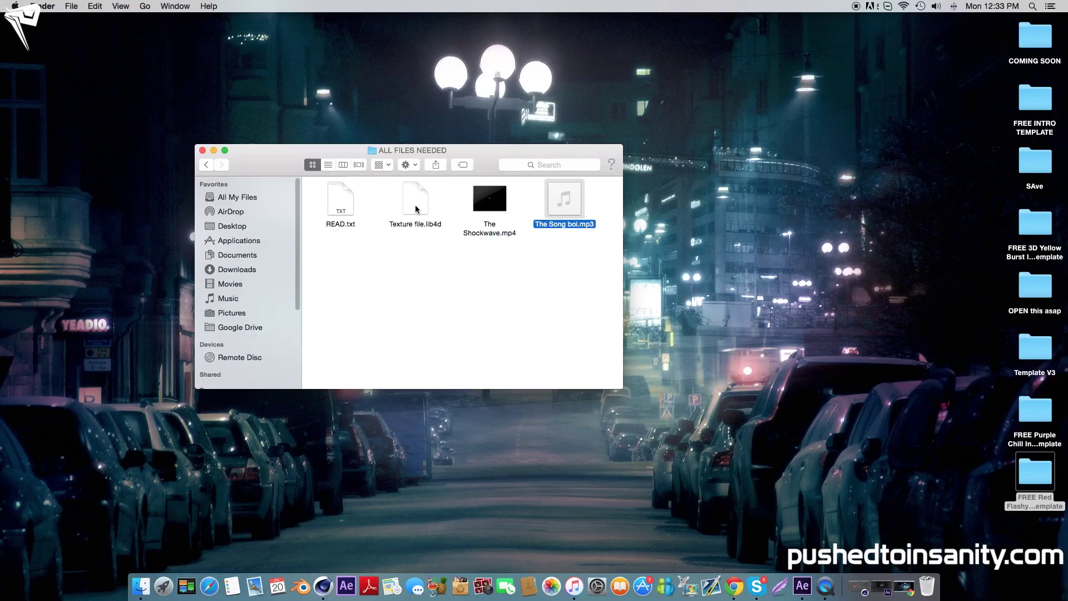
click(205, 163)
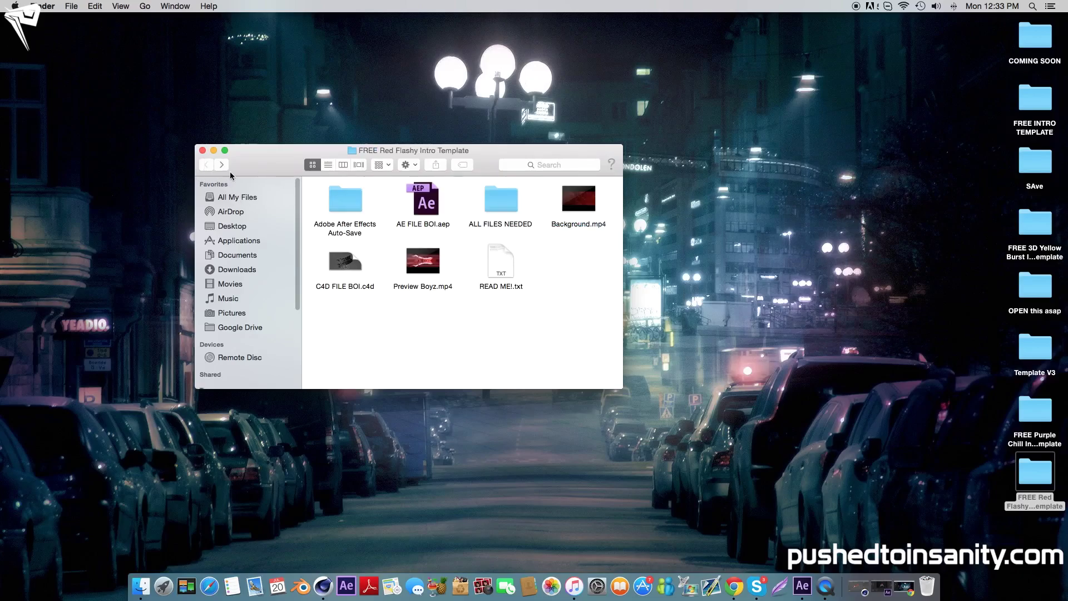
Open ALL FILES NEEDED beside a Finder window of the Cinema 4D install folder.
double_click(493, 205)
drag(484, 148, 861, 156)
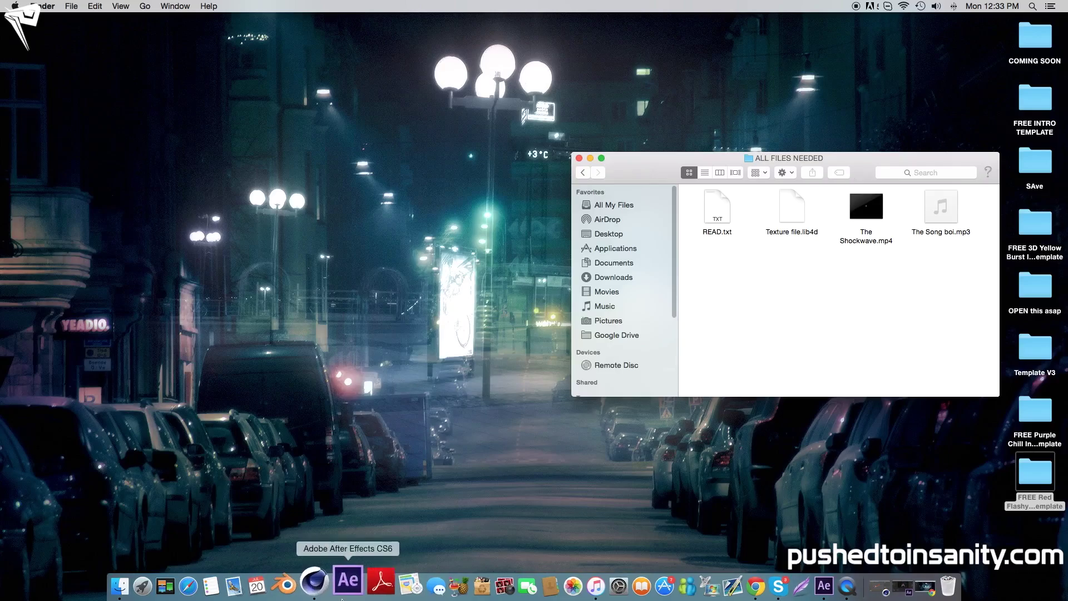
right_click(314, 582)
mouse_move(336, 510)
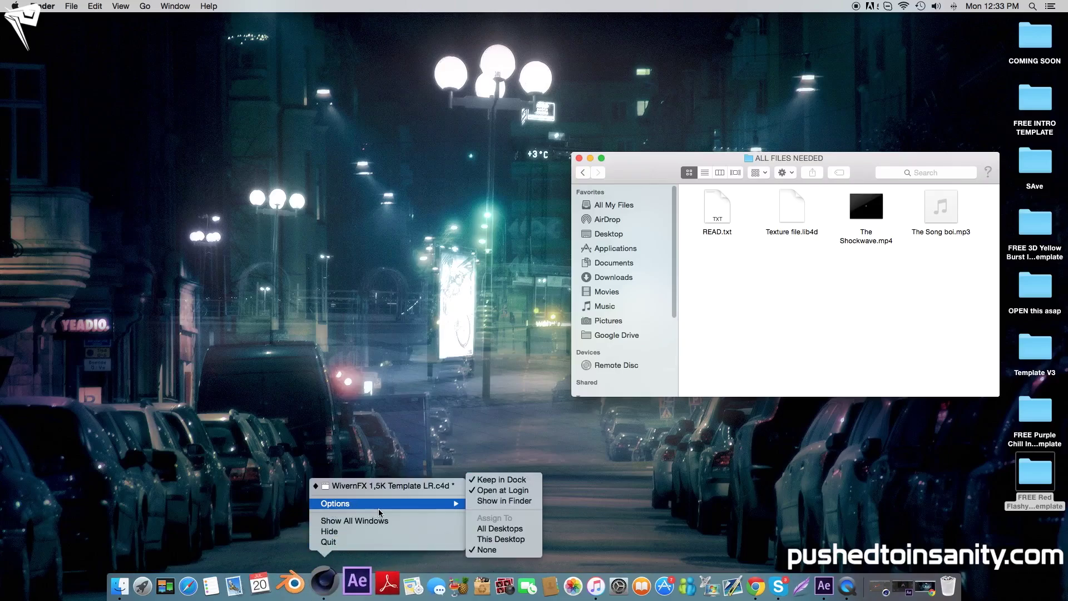
click(514, 501)
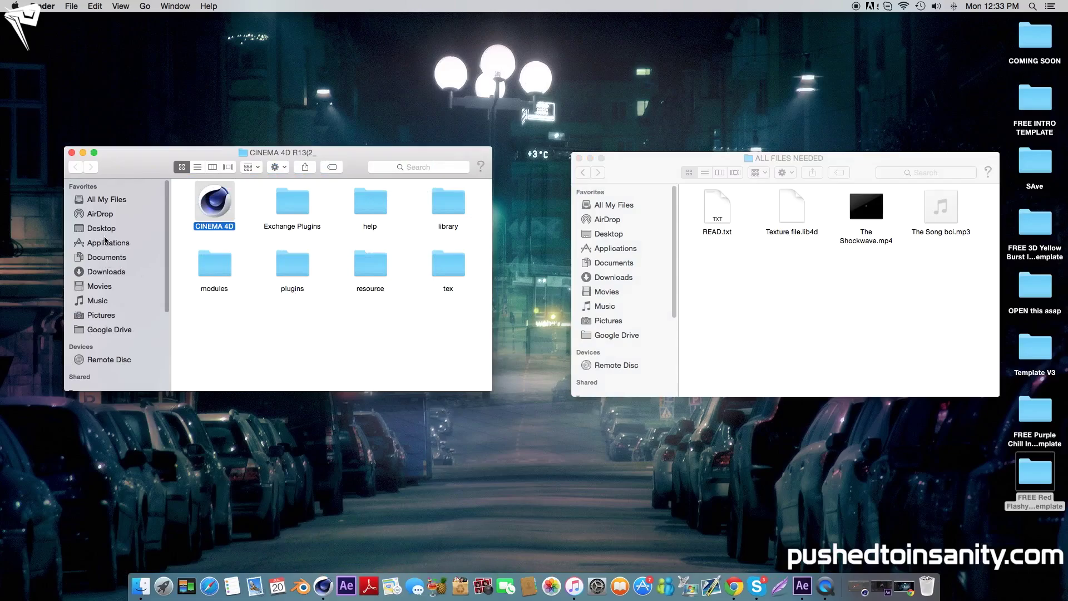
Duplicate Texture file.lib4d into Cinema 4D's library > browser folder.
double_click(447, 203)
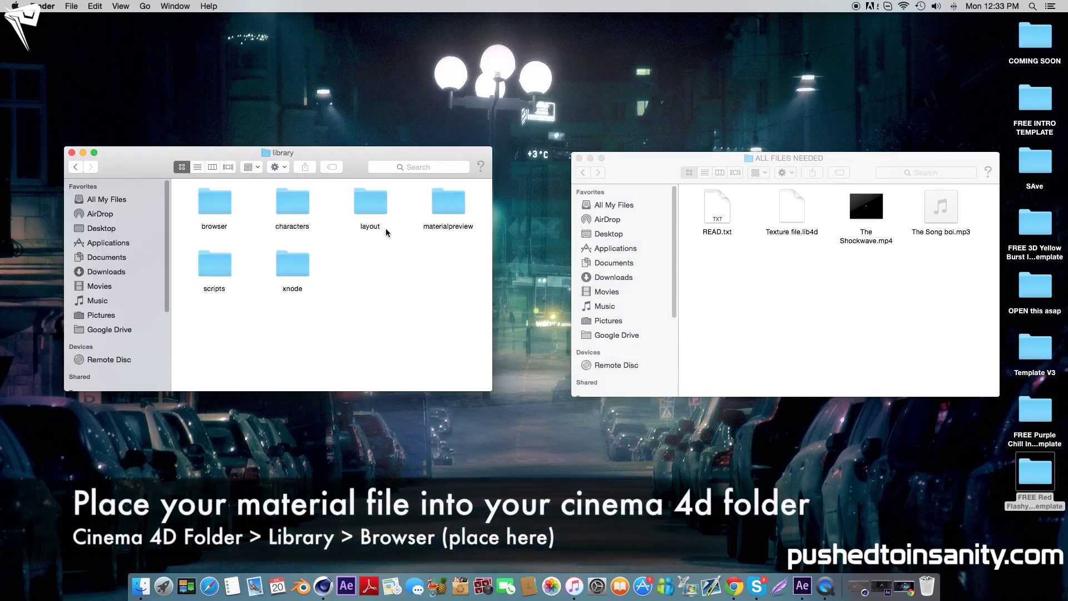
double_click(215, 204)
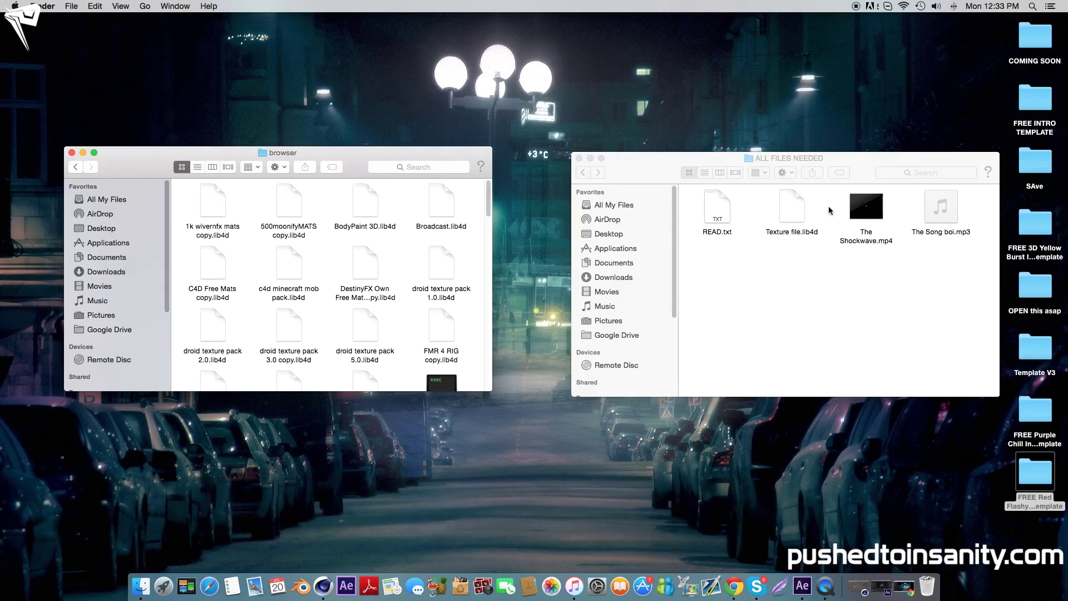
click(804, 220)
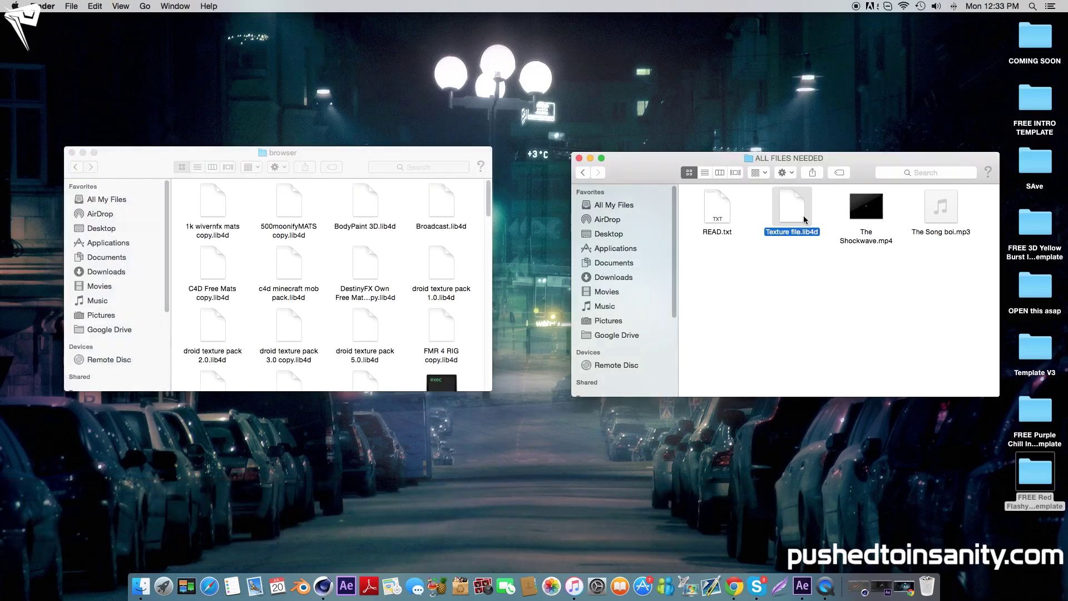
key(super+v)
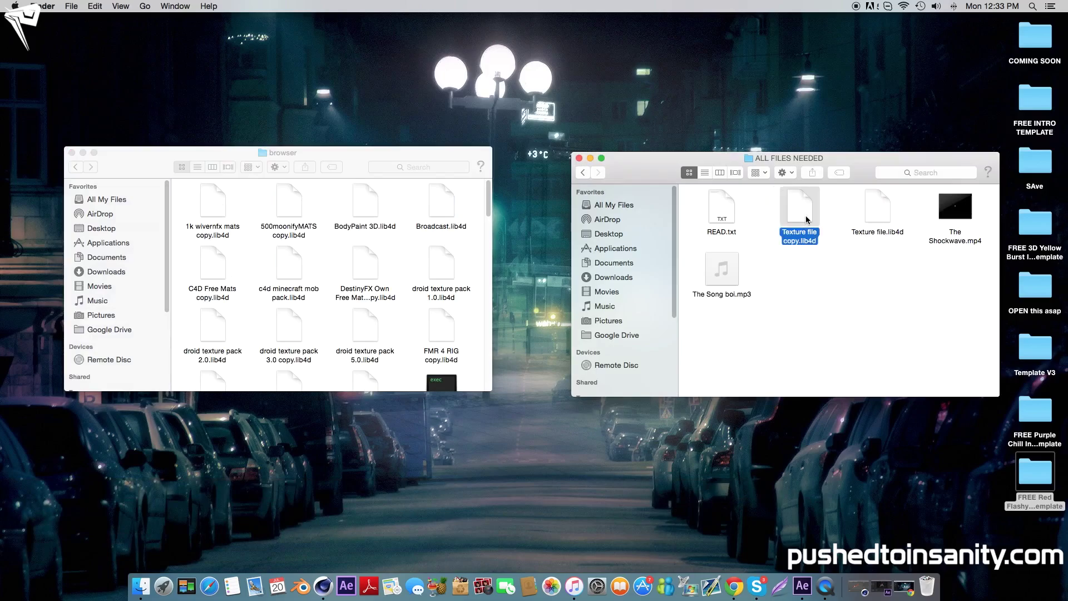
drag(800, 211, 475, 244)
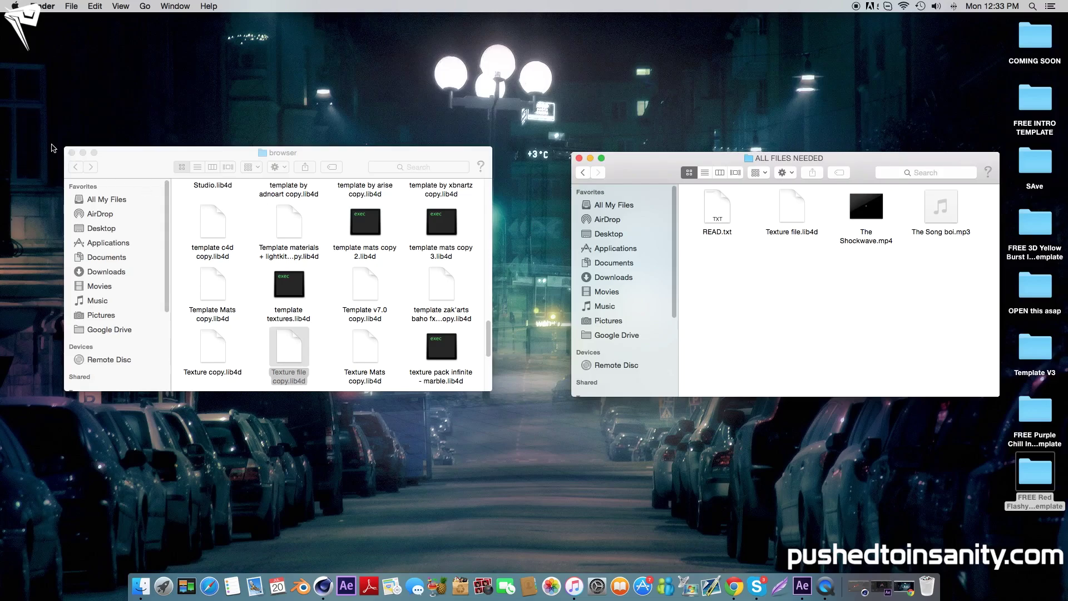
click(70, 152)
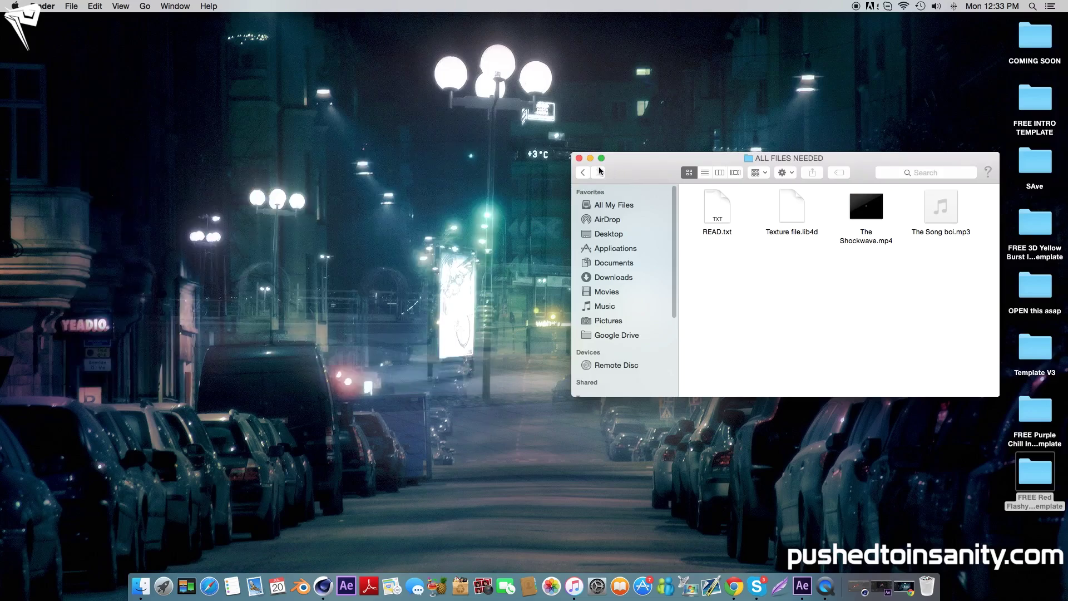
Quit the running Cinema 4D without saving and open C4D FILE BOI.c4d from the template folder.
click(583, 174)
drag(632, 170, 349, 169)
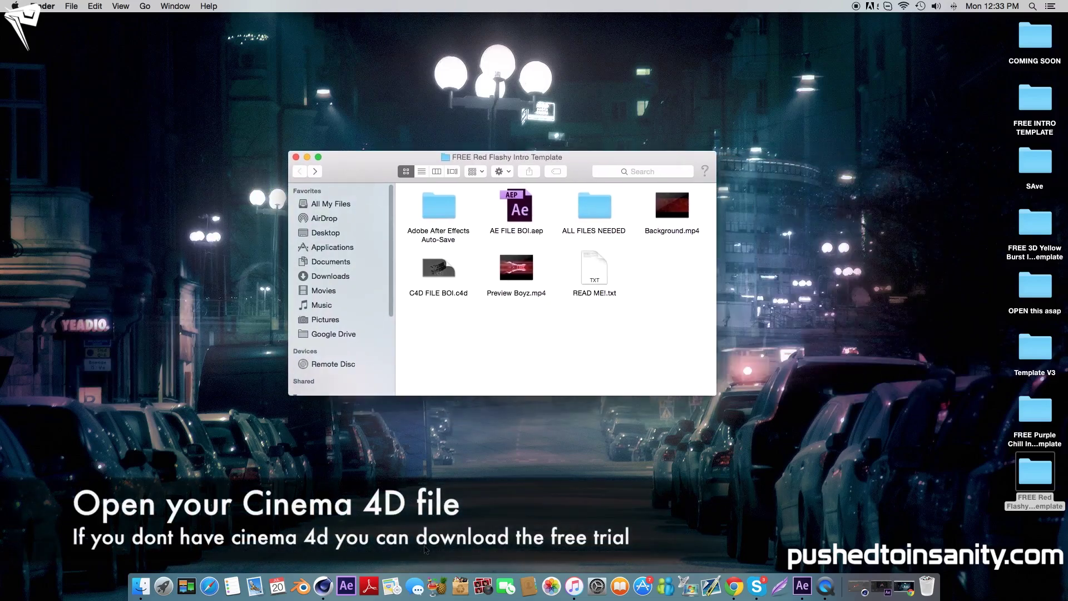
right_click(328, 584)
click(356, 539)
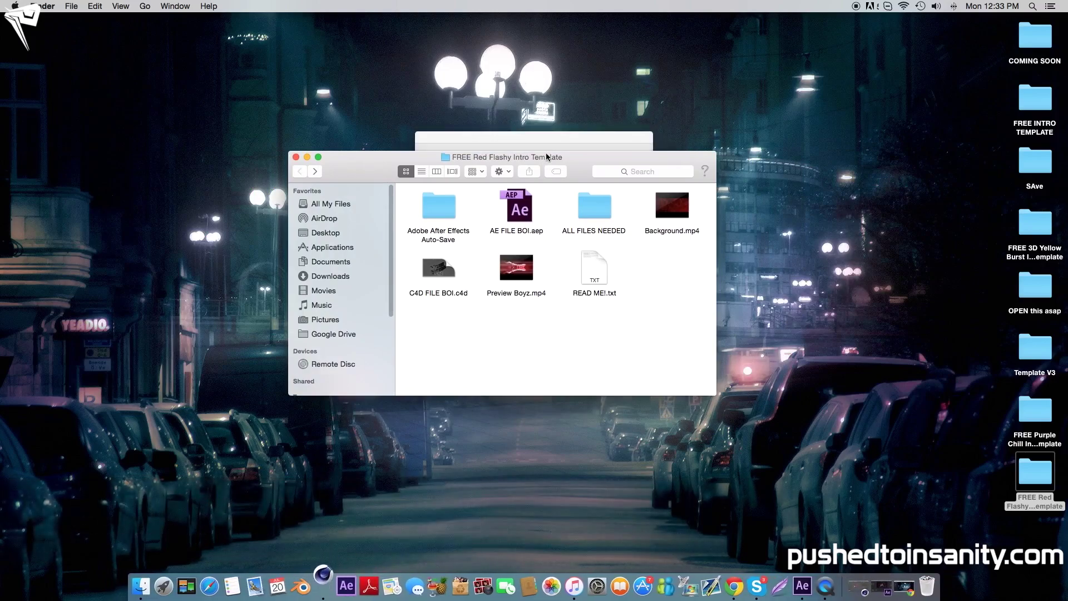
click(504, 203)
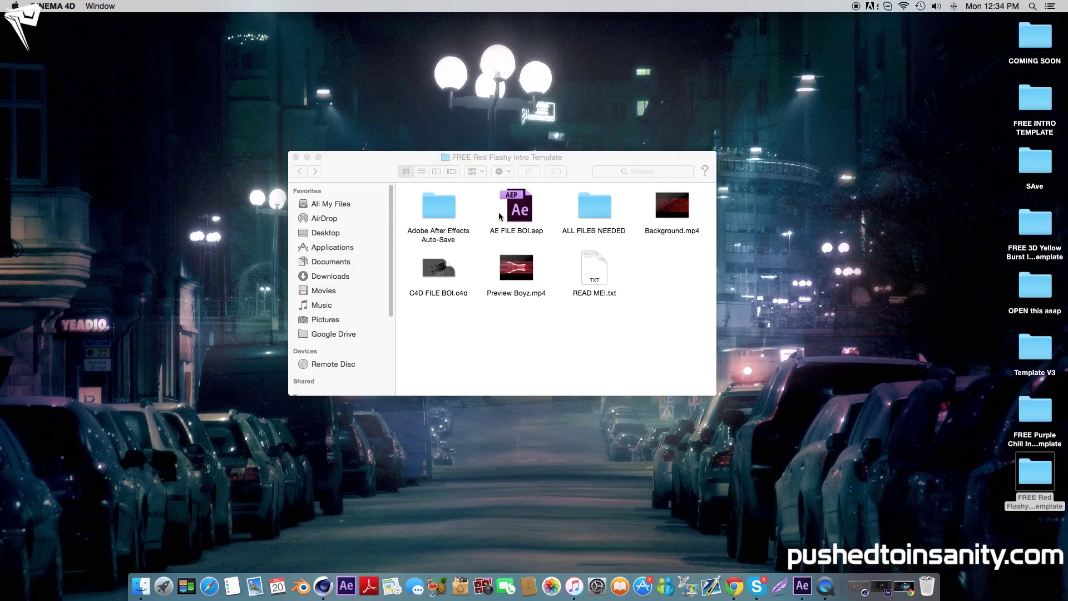
double_click(434, 281)
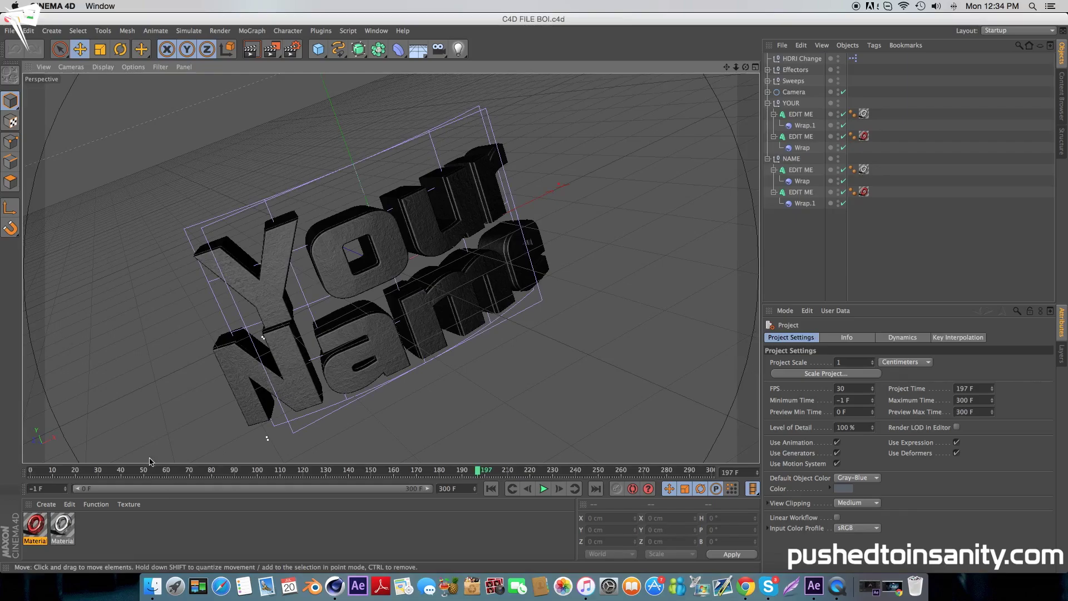
Scrub the timeline to about frame 72 to preview the Your Name title.
drag(149, 471, 194, 480)
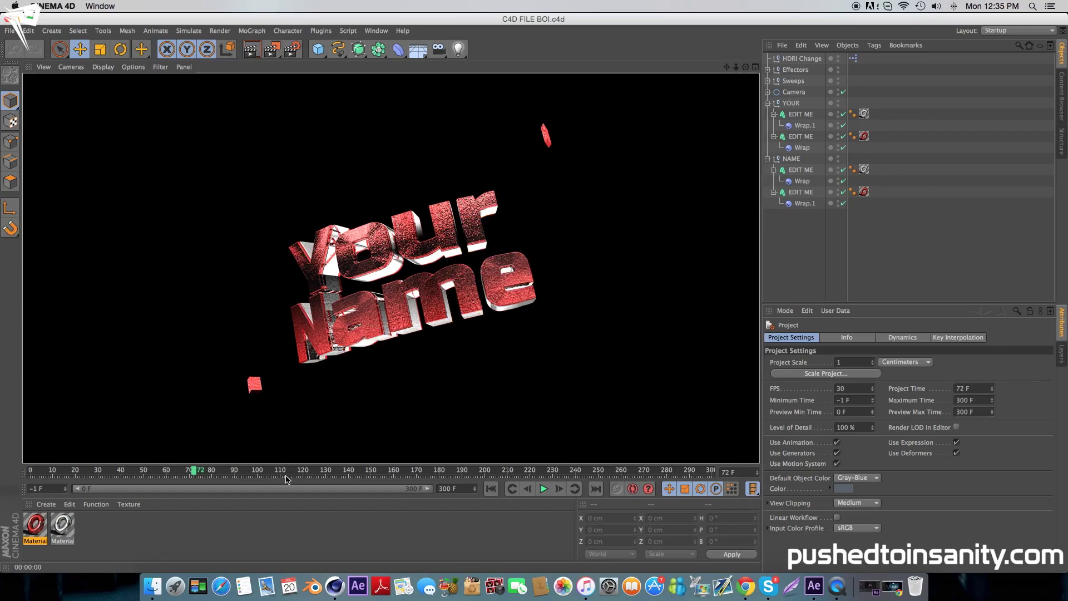
Replace the NAME group's EDIT ME text with INSANITY.
click(804, 194)
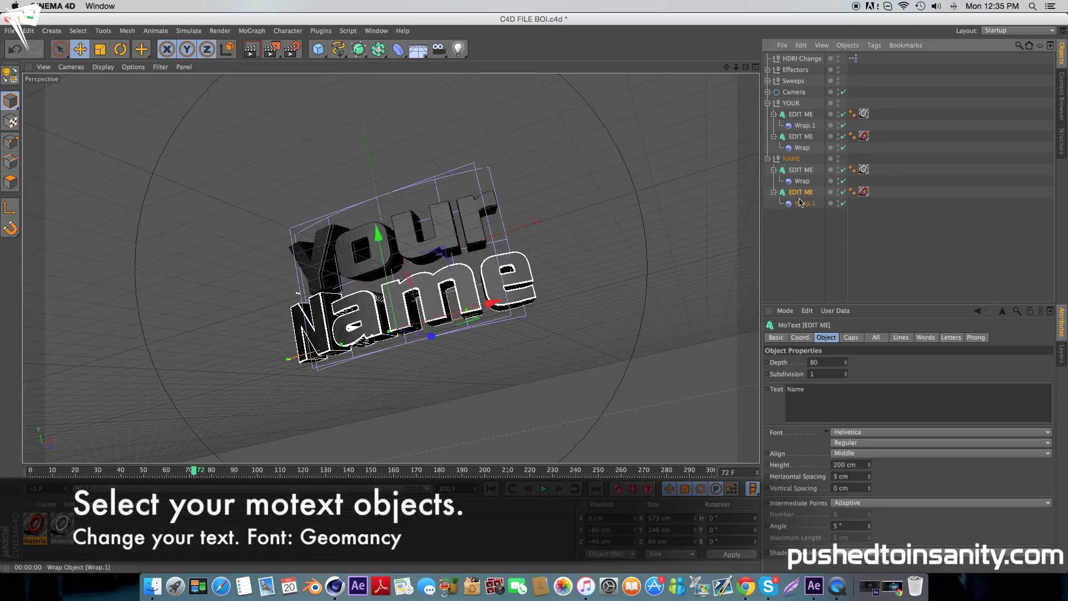
ctrl+click(801, 169)
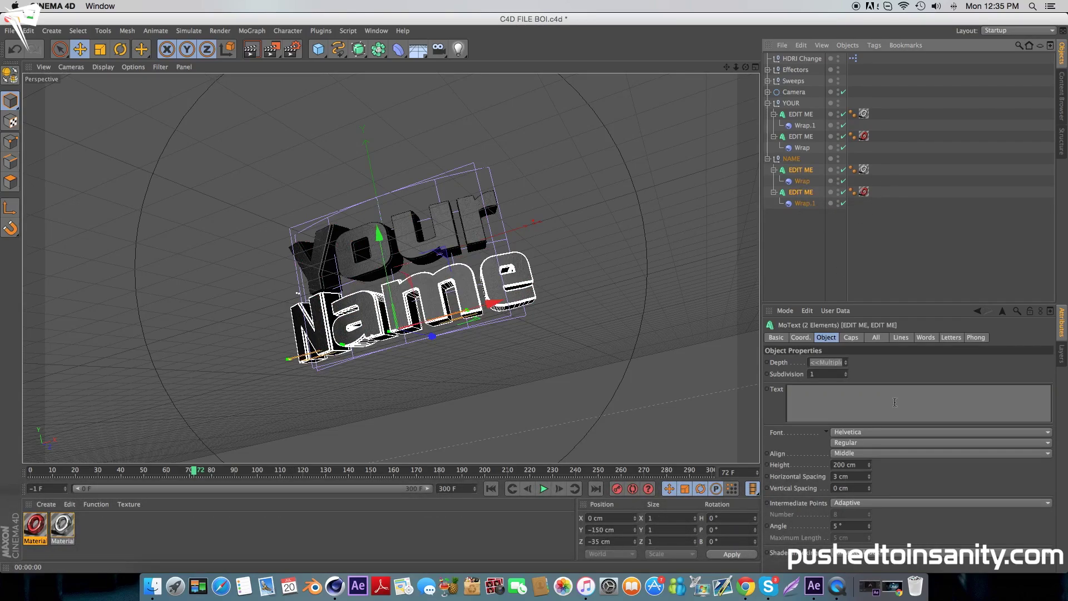
click(818, 251)
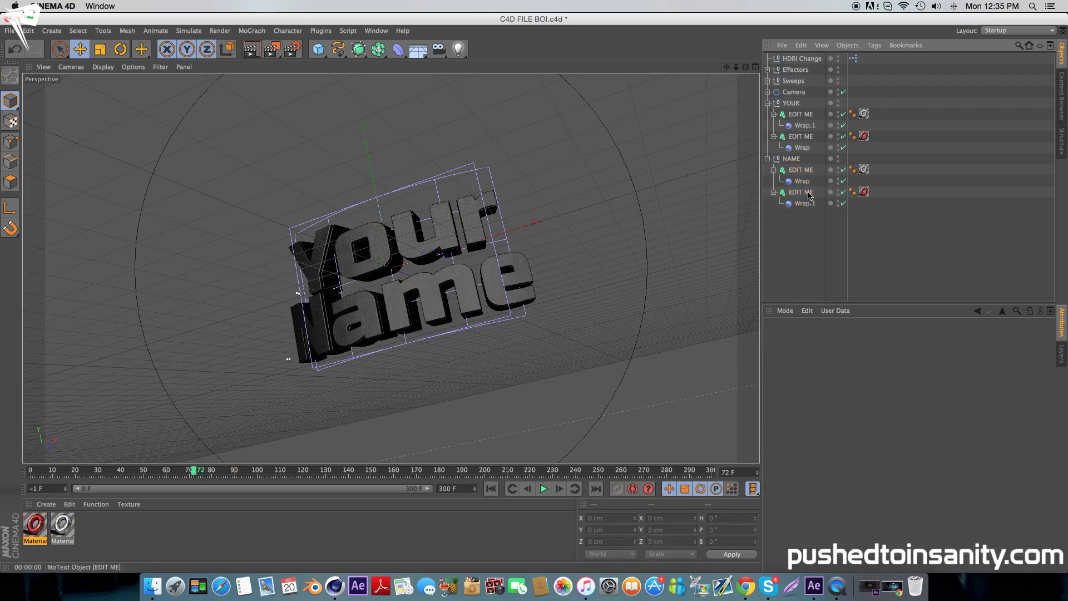
click(807, 192)
ctrl+click(803, 170)
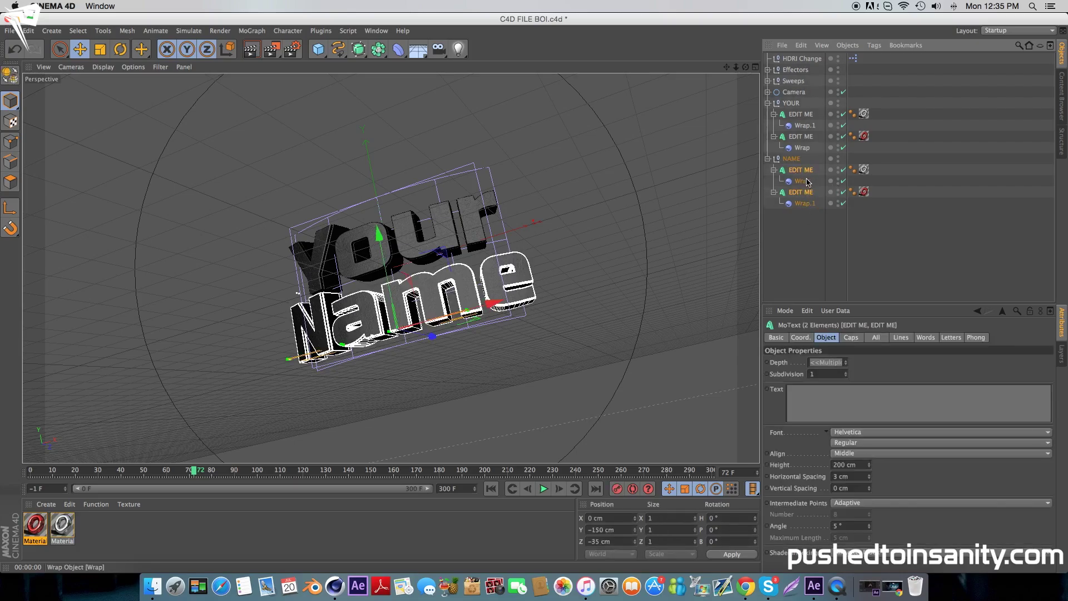
ctrl+click(806, 181)
click(805, 191)
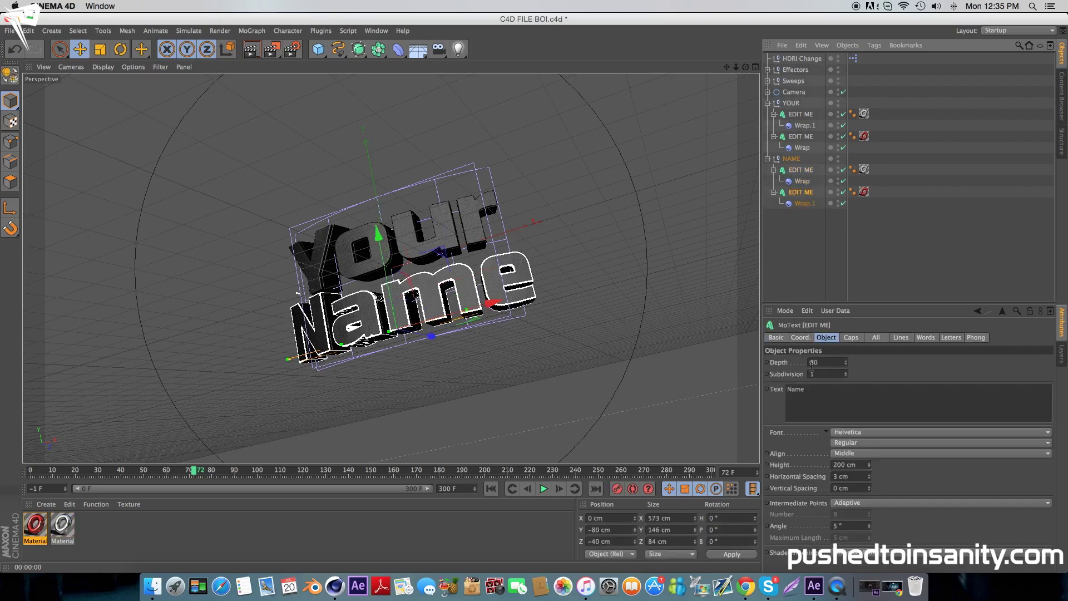
key(BackSpace)
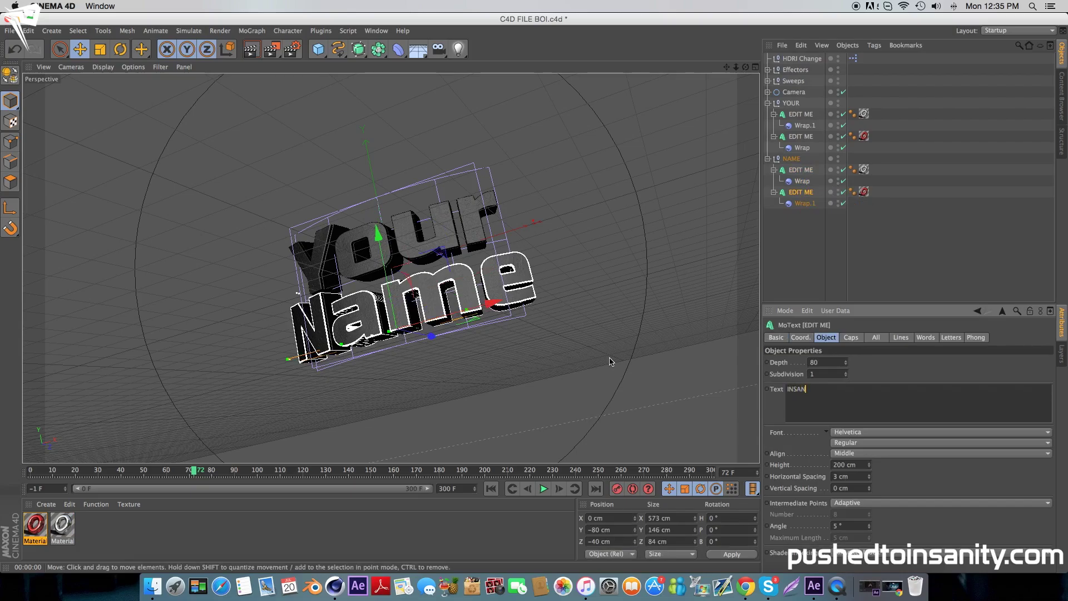
click(803, 171)
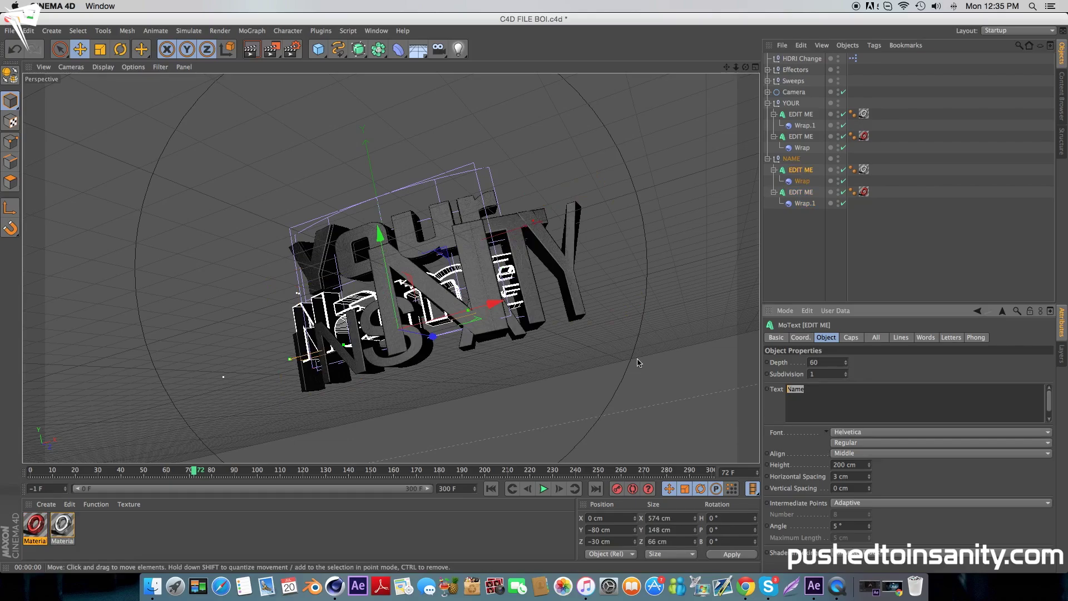
text(INSANITY)
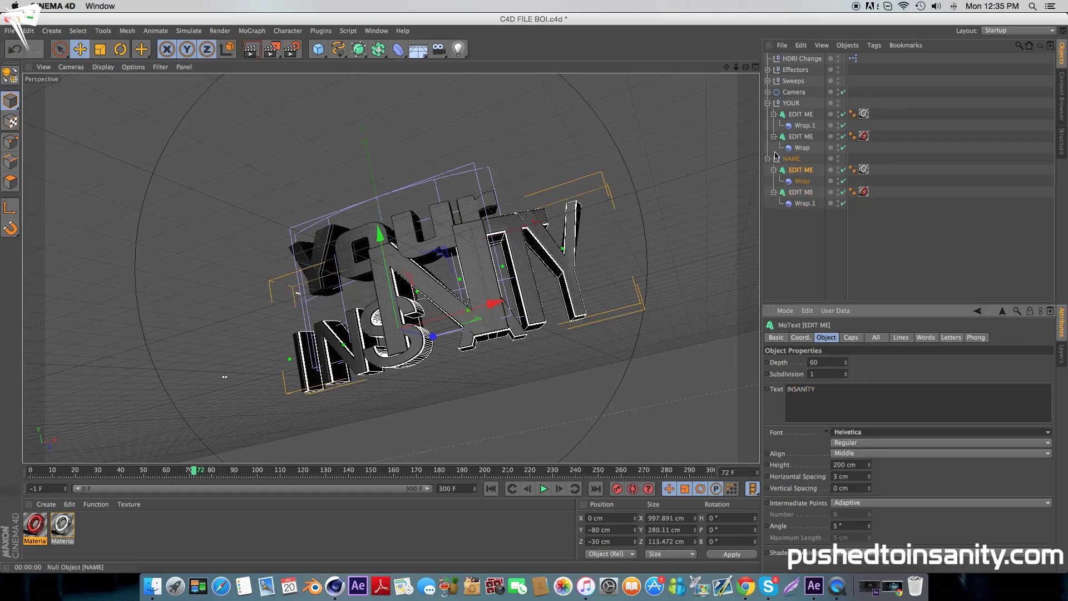
Change the two YOUR text objects to PUSHED and P.
click(804, 136)
double_click(805, 400)
text(PUSHED)
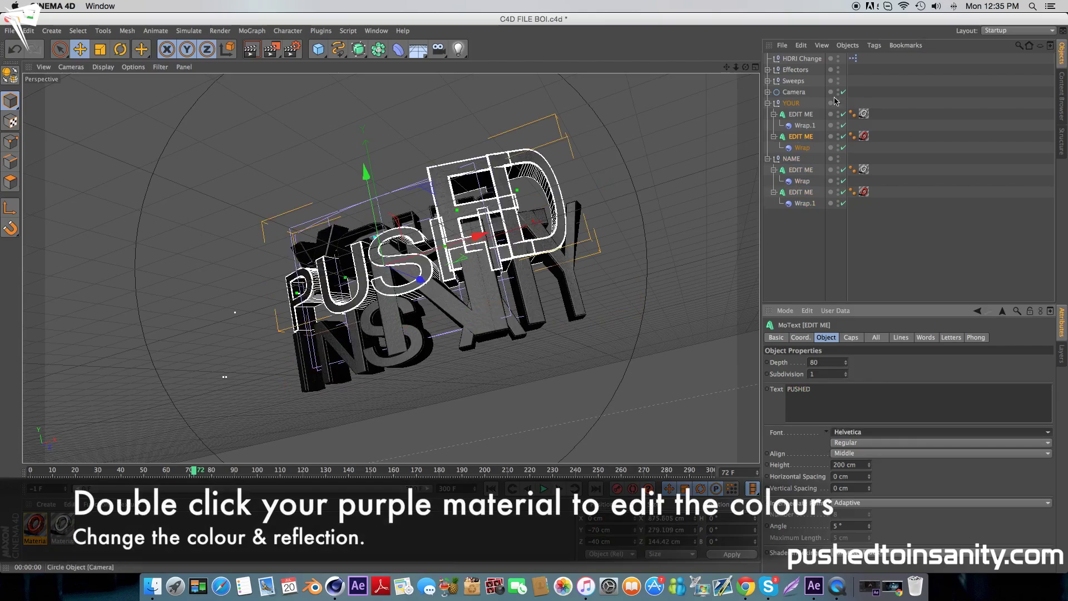
click(801, 114)
double_click(819, 394)
text(P)
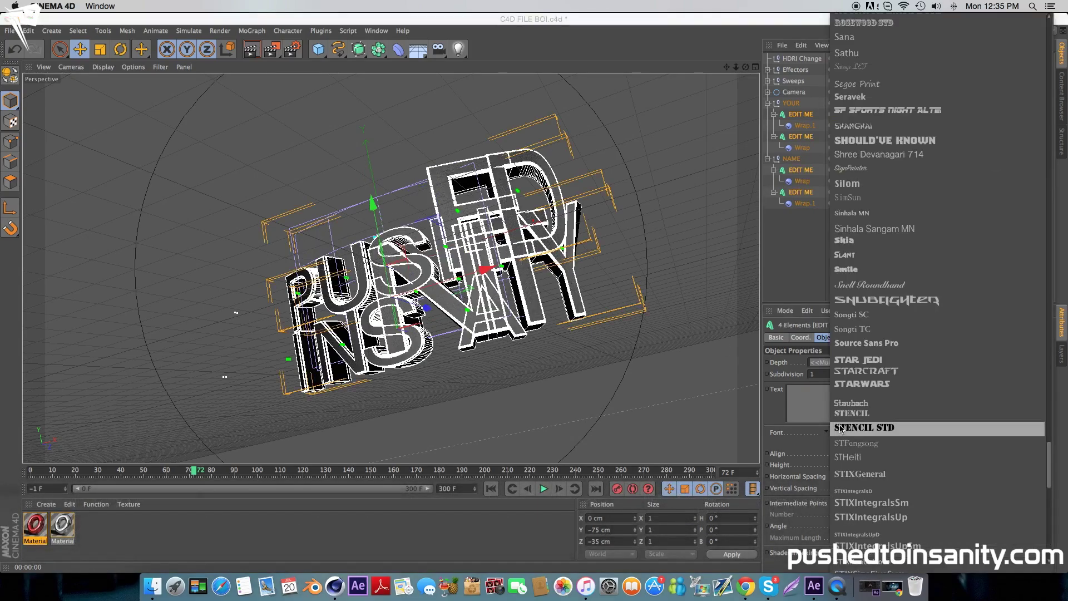
Set all four text objects to the Viafont font and move to around frame 220.
scroll(837, 428, down, 10)
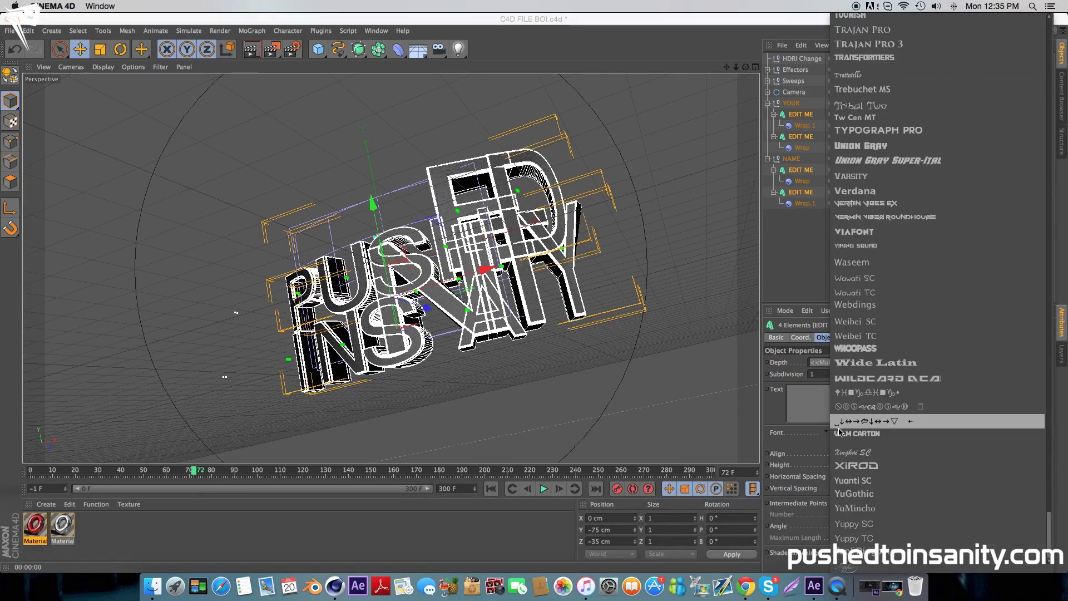
click(901, 243)
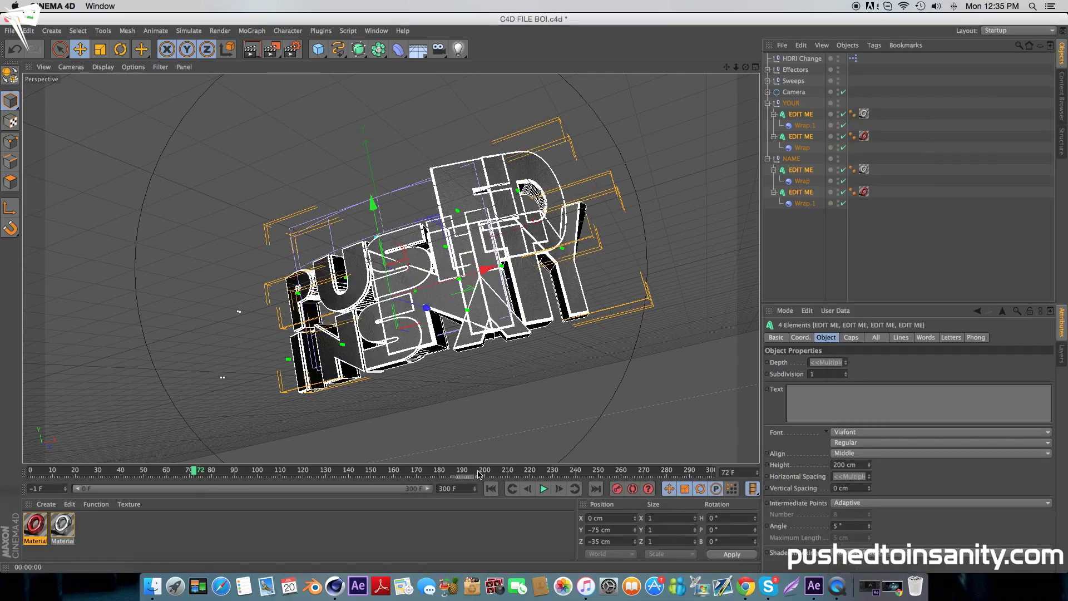
drag(480, 475, 523, 476)
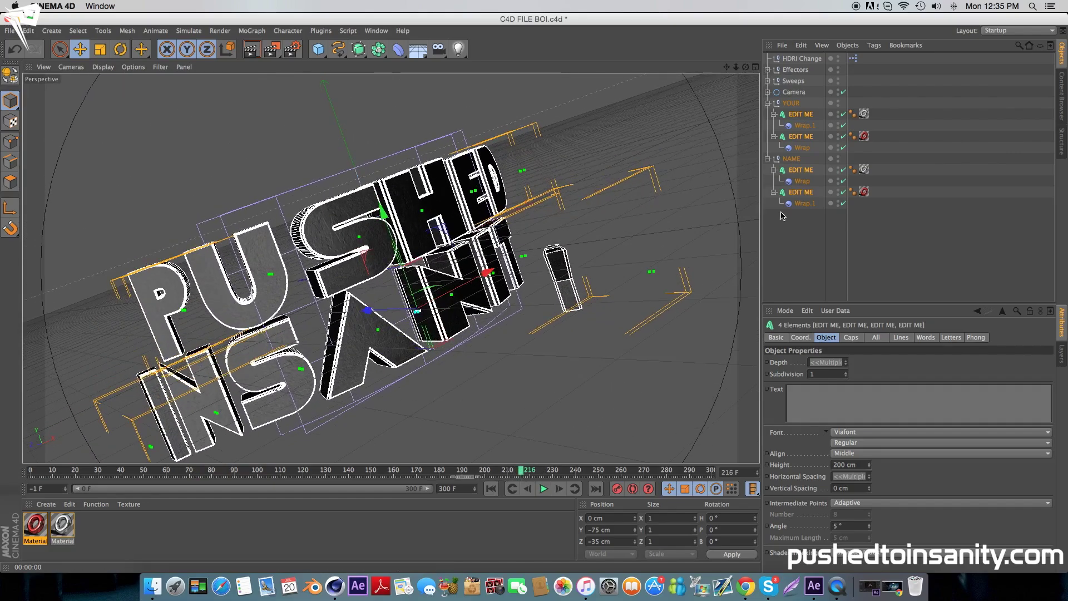
Re-key the Plain.1 effector's X position, moving it to 360.592 cm, then far left at frame 96.
click(768, 73)
click(767, 70)
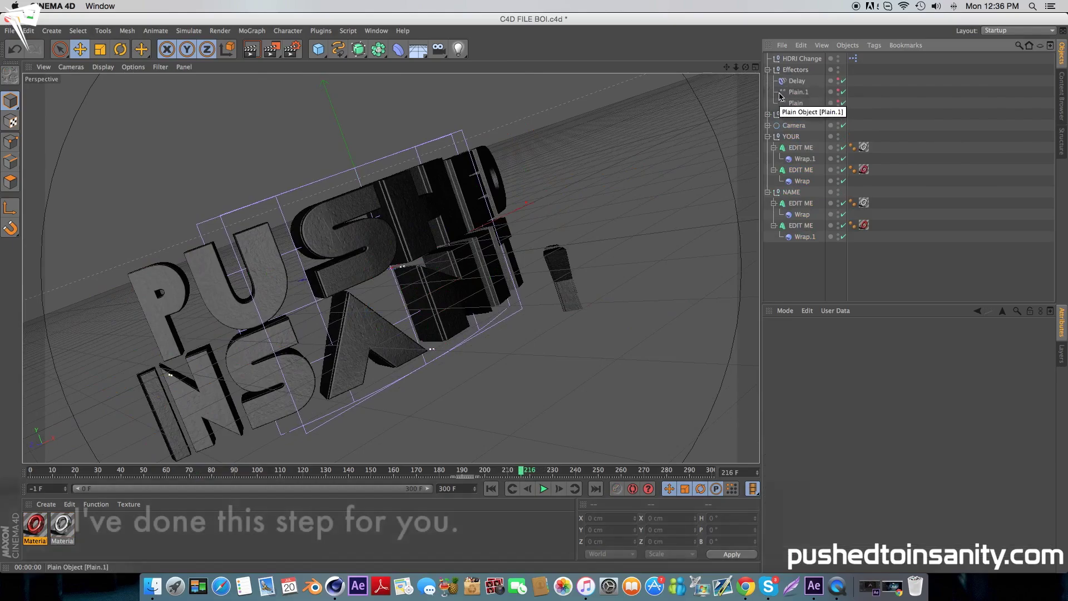
click(785, 104)
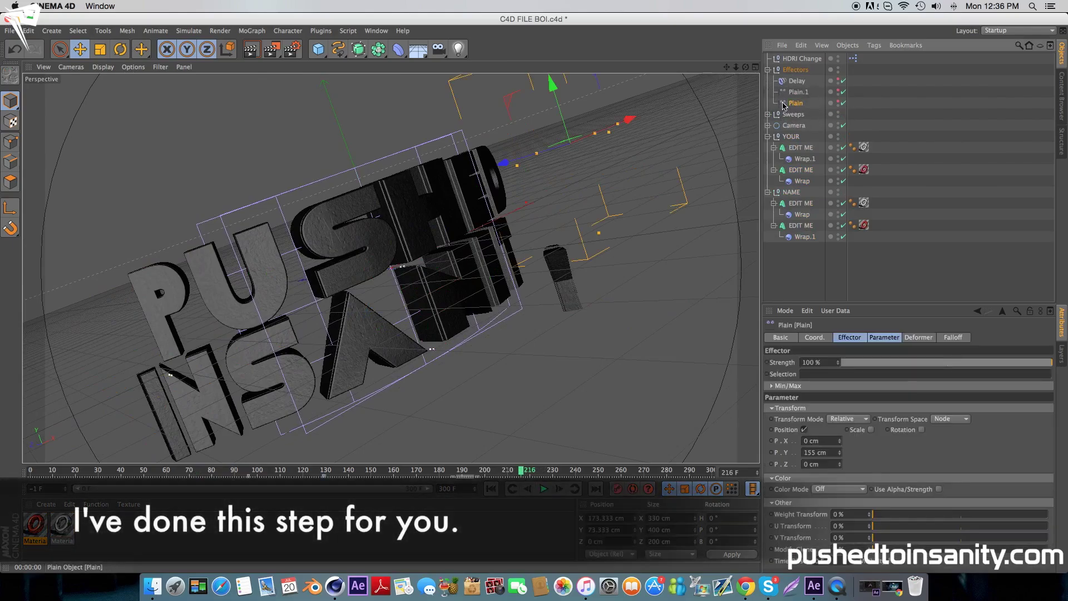
click(793, 92)
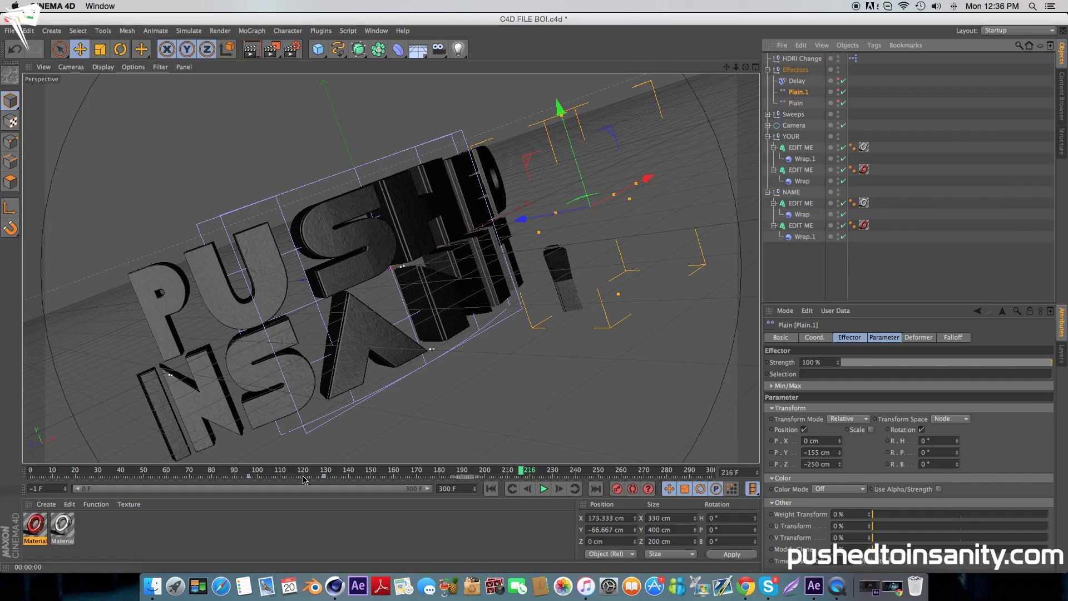
mouse_move(305, 472)
mouse_down()
mouse_move(291, 473)
mouse_move(325, 472)
mouse_up()
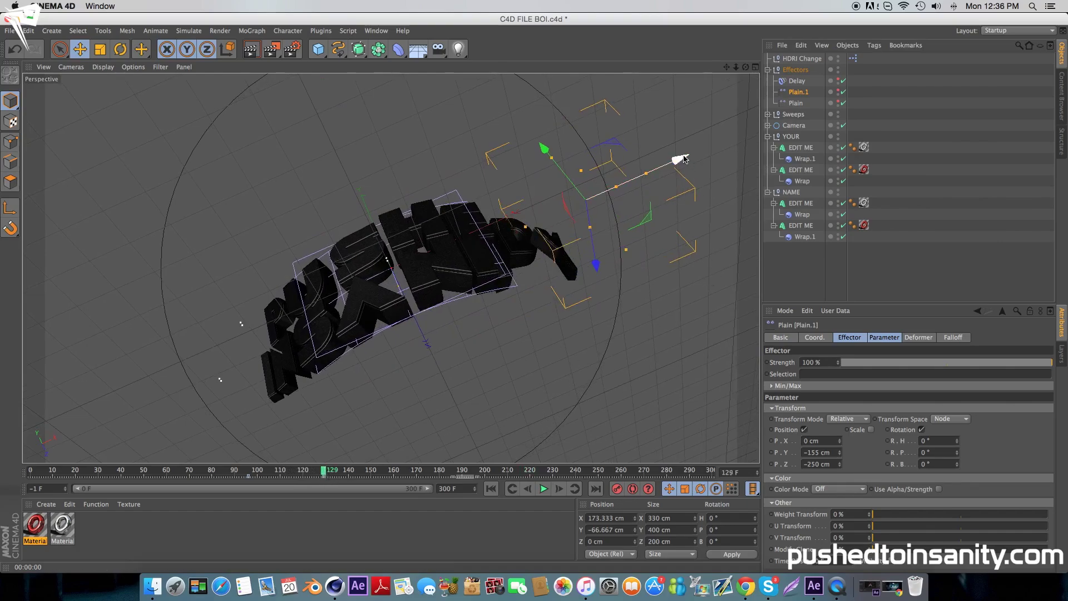
drag(616, 185, 685, 157)
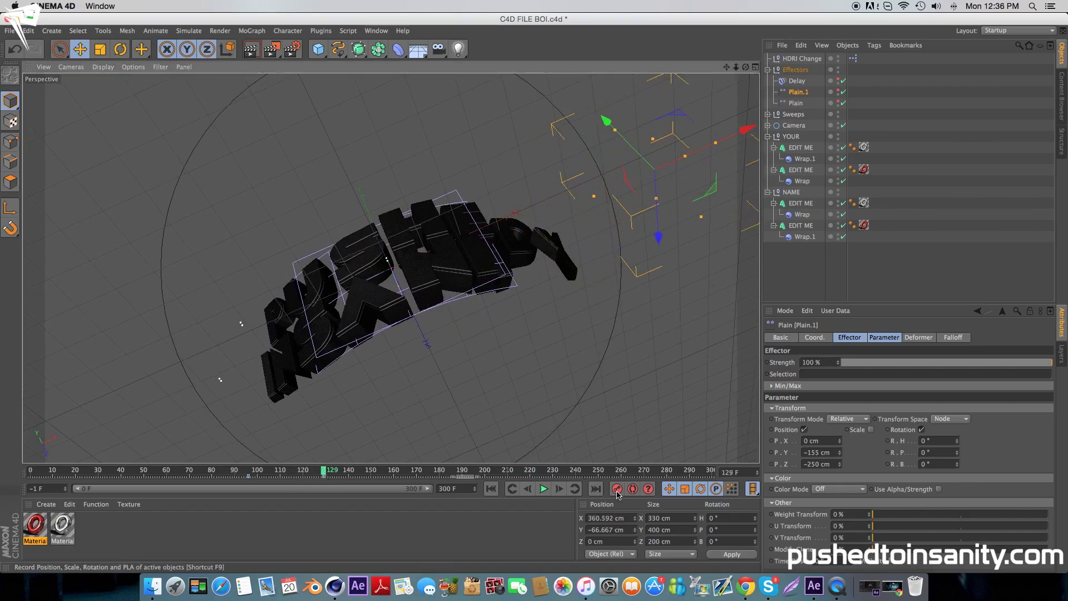
drag(323, 473, 247, 478)
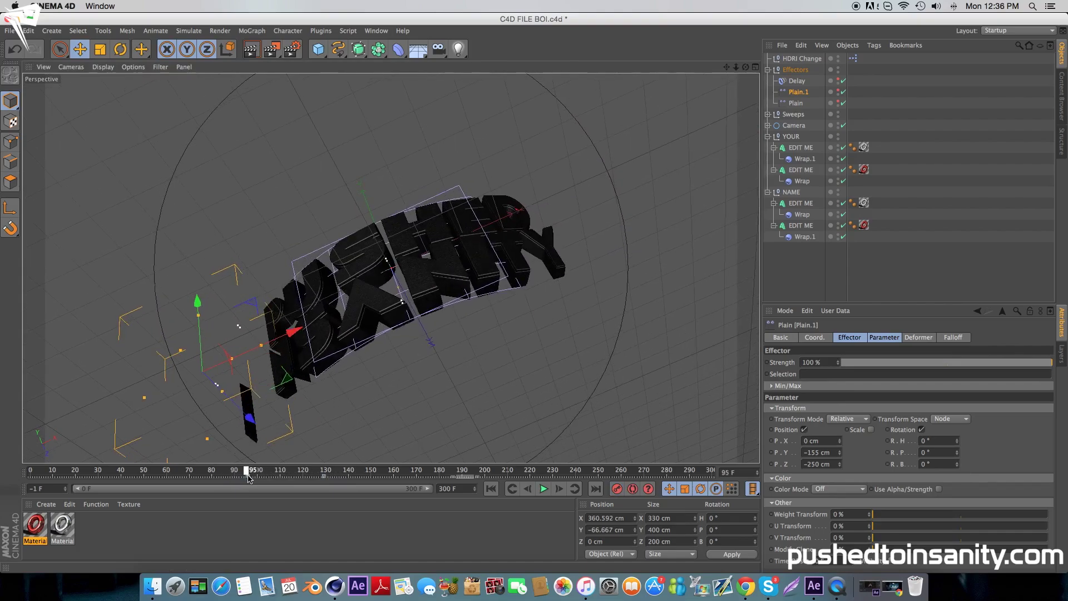
click(248, 473)
drag(288, 348, 227, 373)
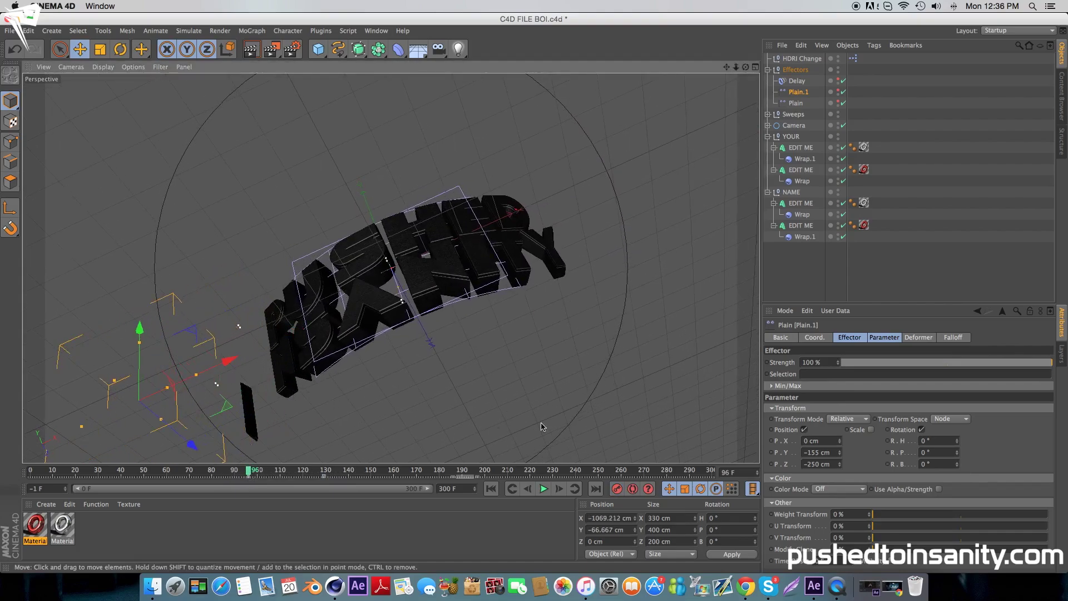
click(251, 473)
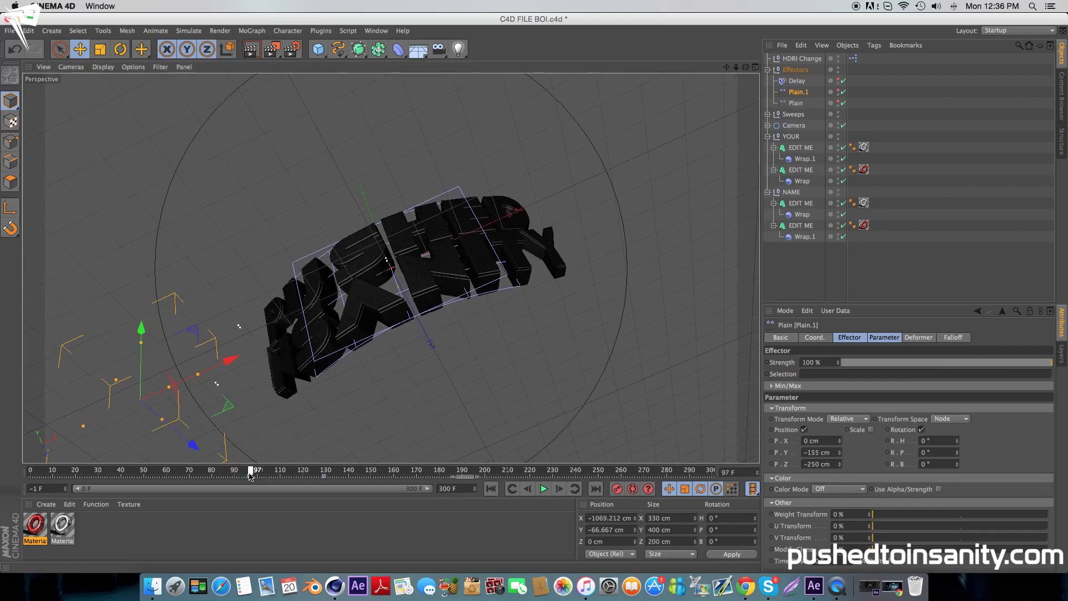
mouse_move(250, 476)
mouse_down()
mouse_move(118, 471)
mouse_move(20, 441)
mouse_up()
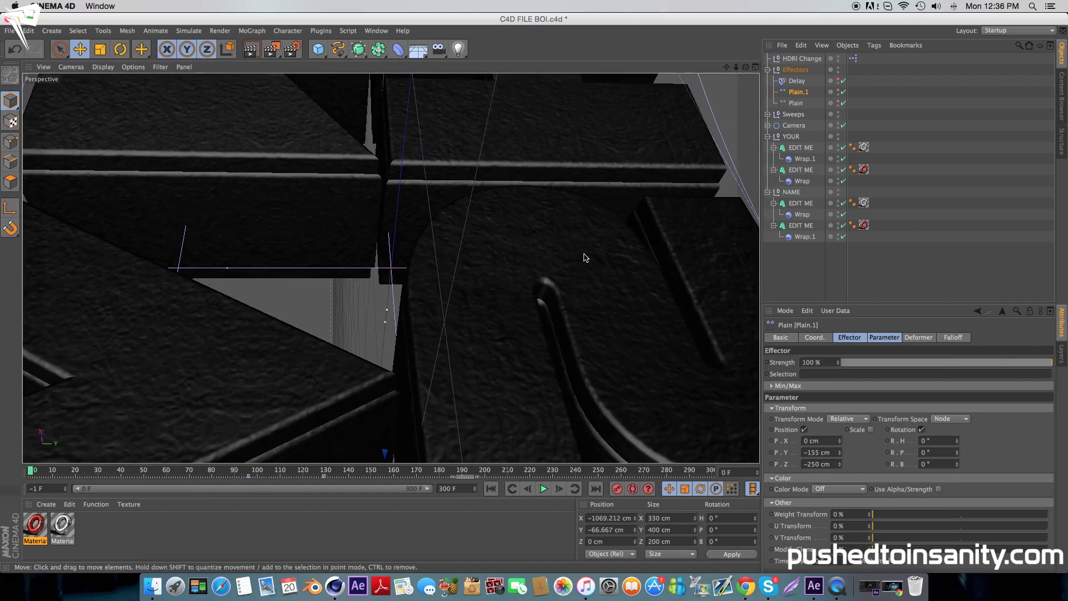
Shift the Plain effector further left along X between frames 83 and 96.
click(794, 104)
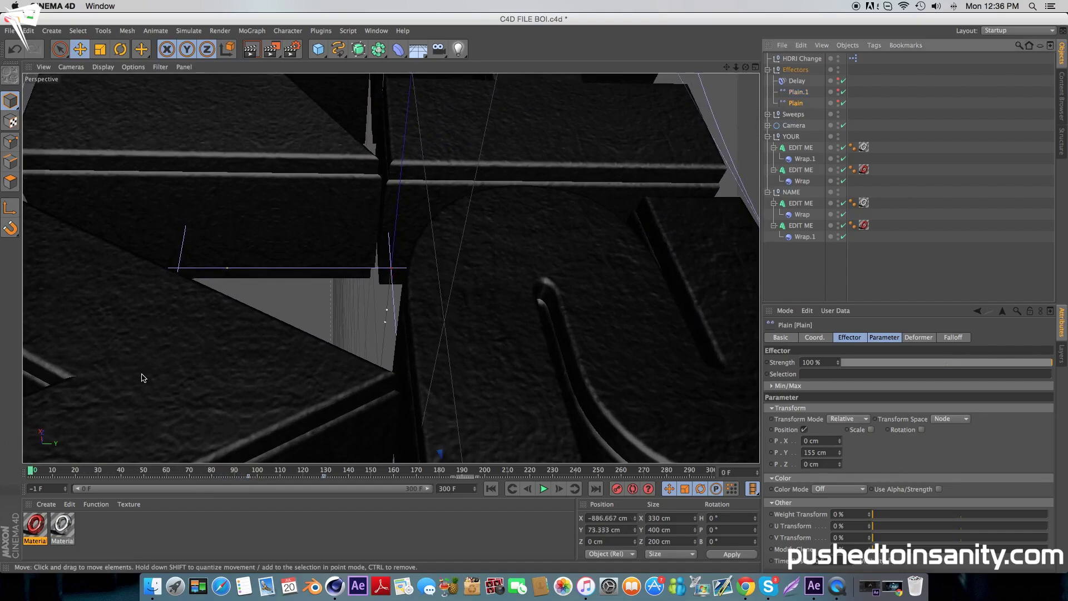
click(218, 472)
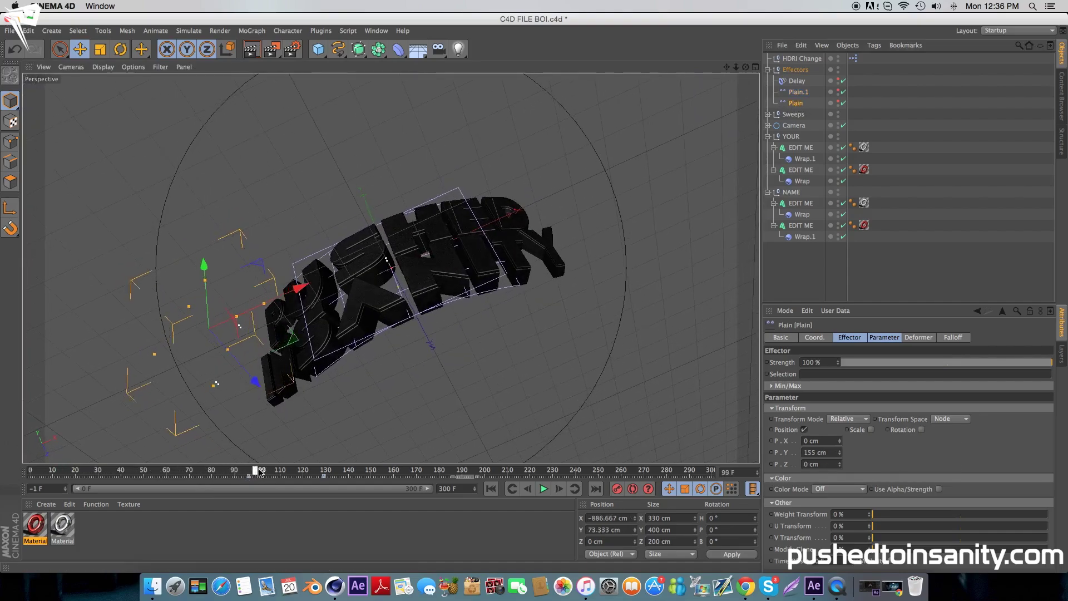
mouse_move(219, 472)
mouse_down()
mouse_move(438, 474)
mouse_move(249, 475)
mouse_up()
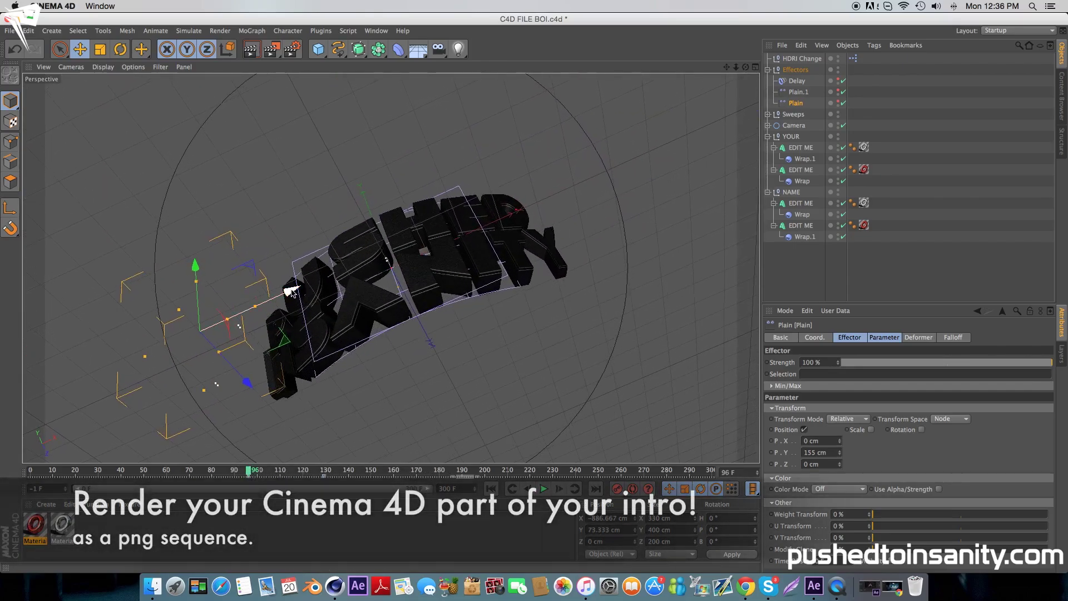
drag(292, 291, 253, 307)
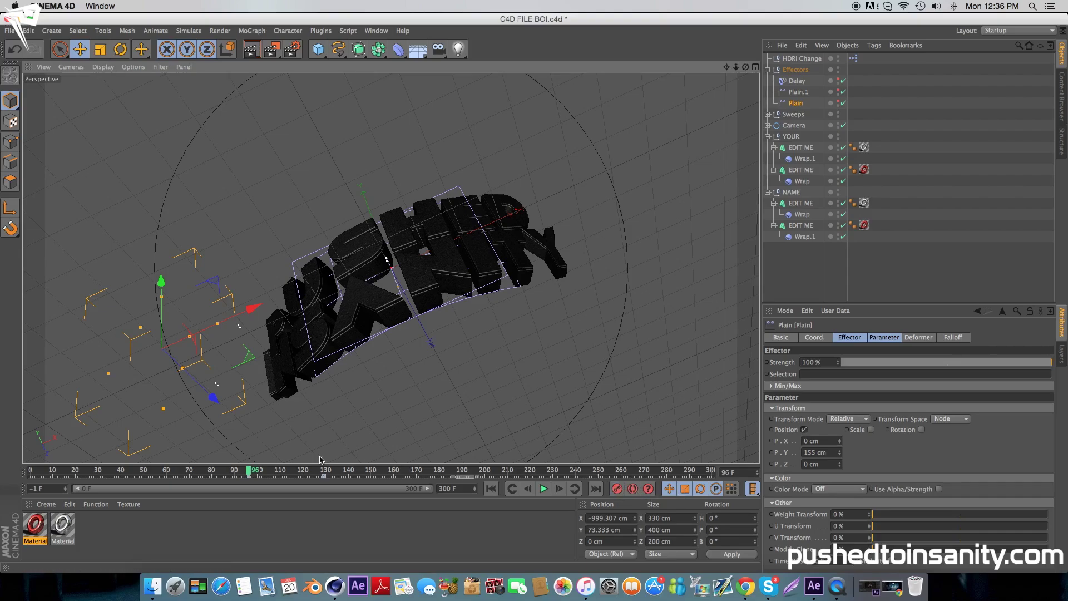
mouse_move(249, 474)
mouse_down()
mouse_move(231, 473)
mouse_move(246, 474)
mouse_up()
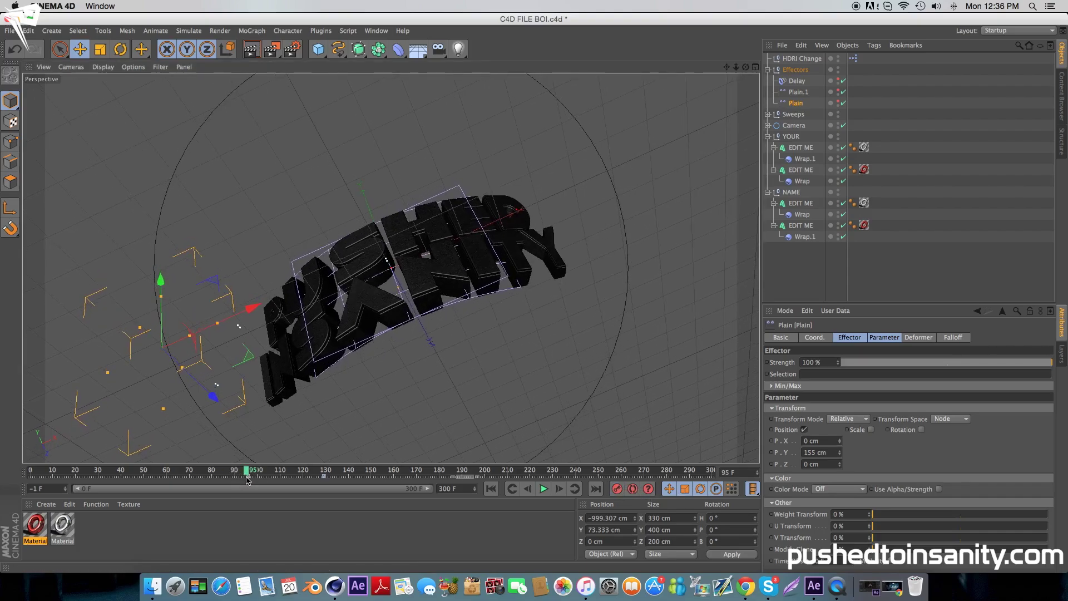
key(g)
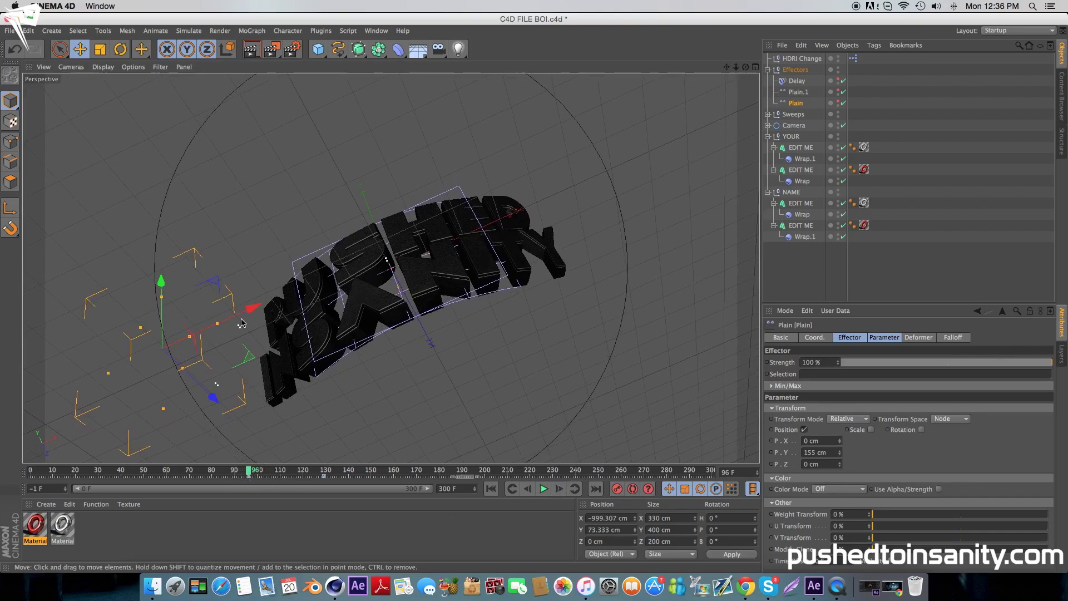
drag(245, 322, 232, 328)
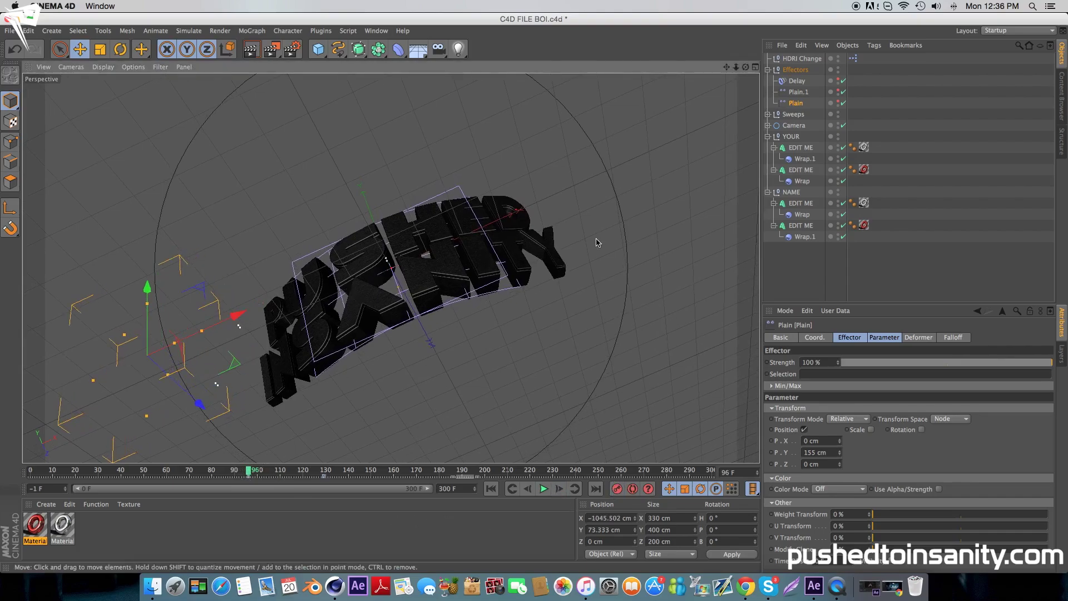
Keyframe the Plain effector at X 375.409 cm on frame 129 and play through the unfolding.
click(323, 473)
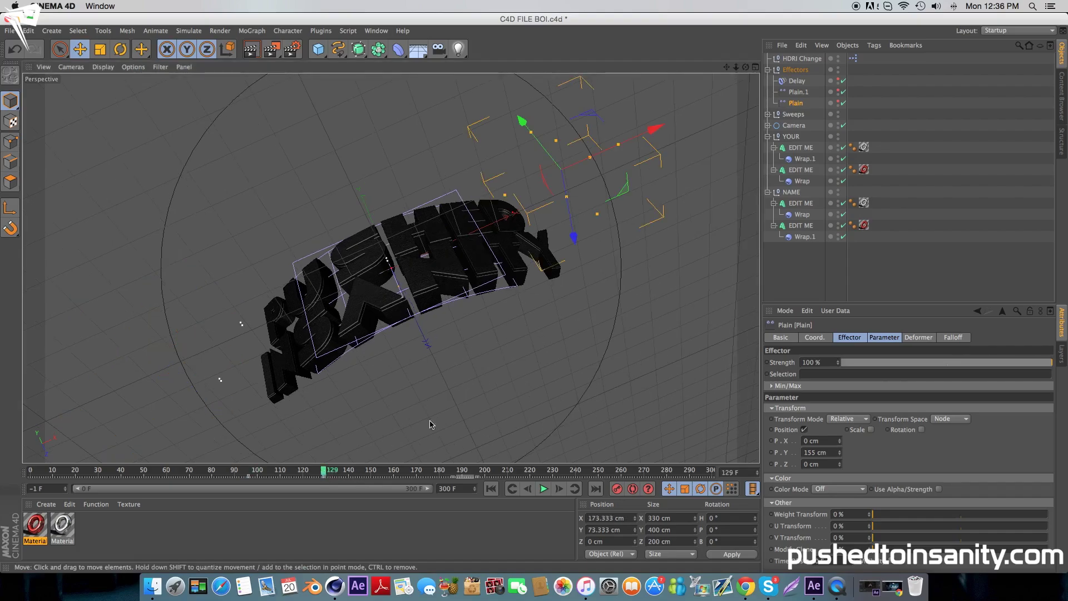
drag(649, 140, 718, 109)
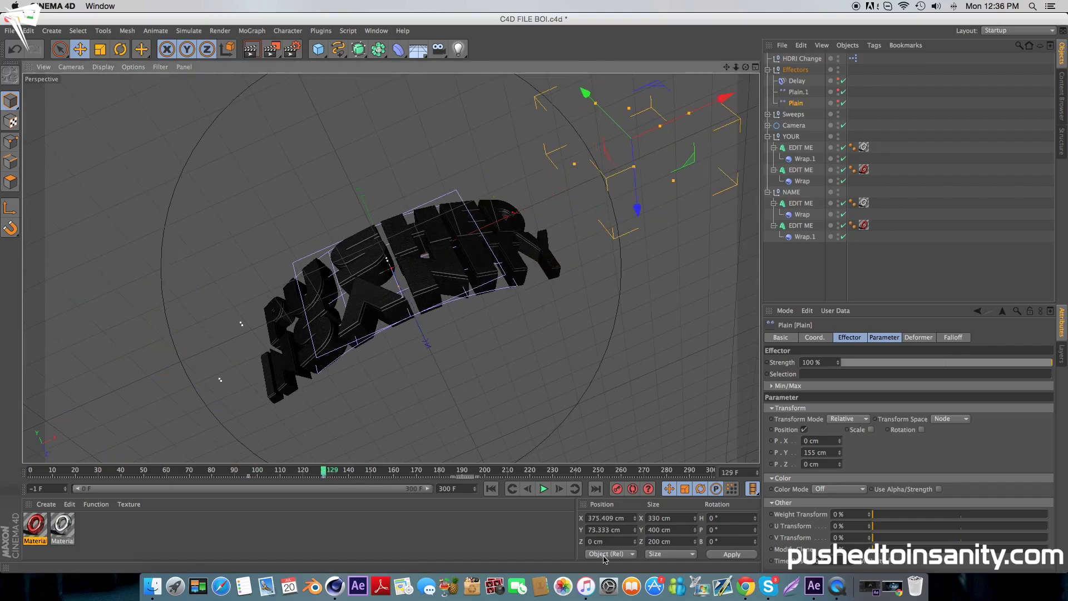
click(617, 490)
drag(325, 473, 537, 506)
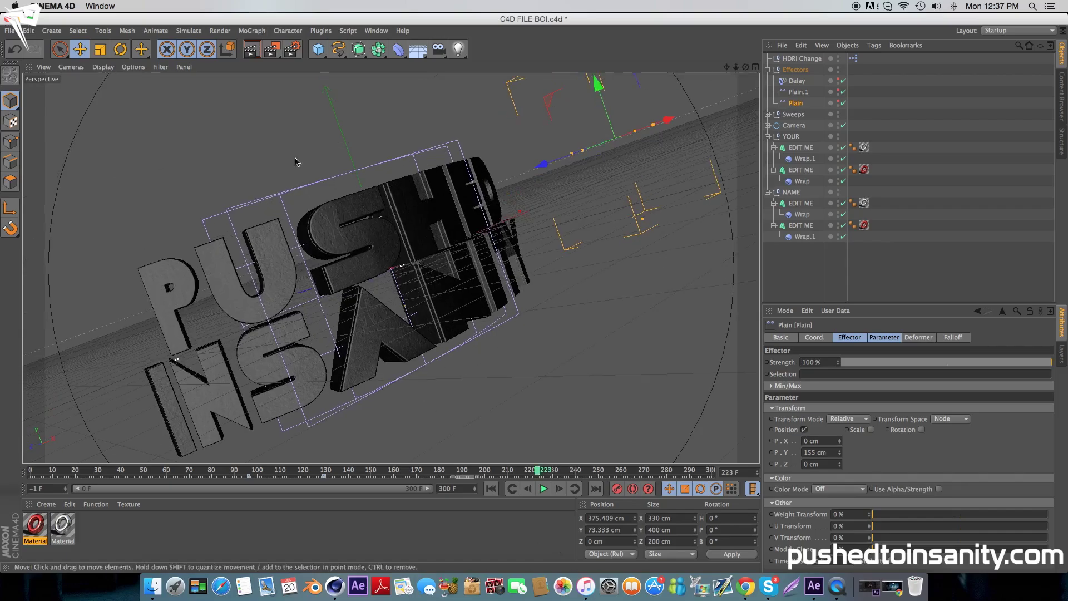
Render a preview frame and inspect the red material's reflection and bump settings.
click(251, 50)
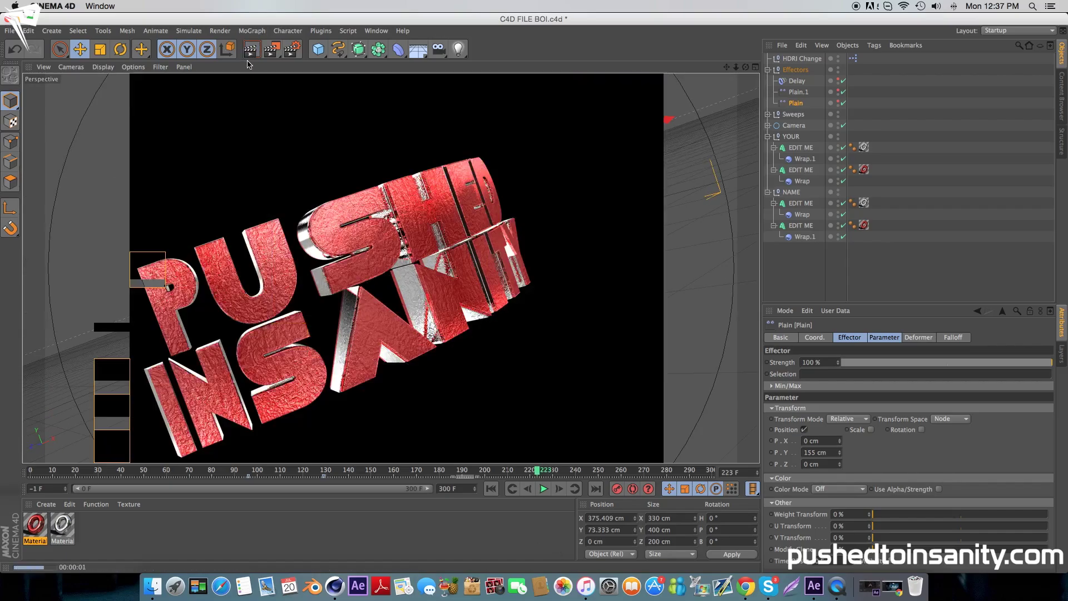
double_click(37, 527)
click(188, 248)
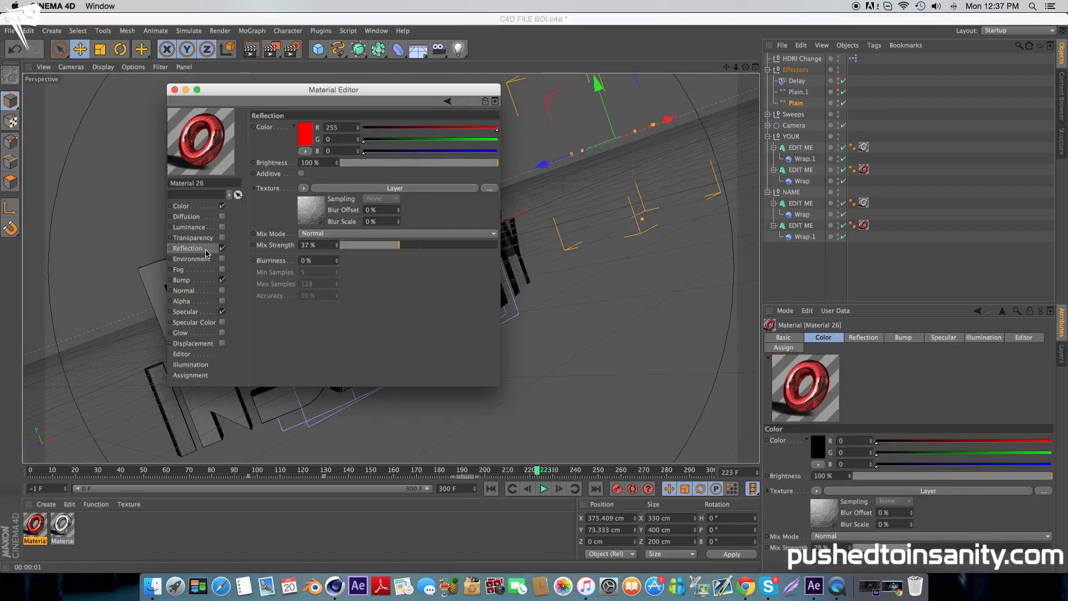
click(183, 280)
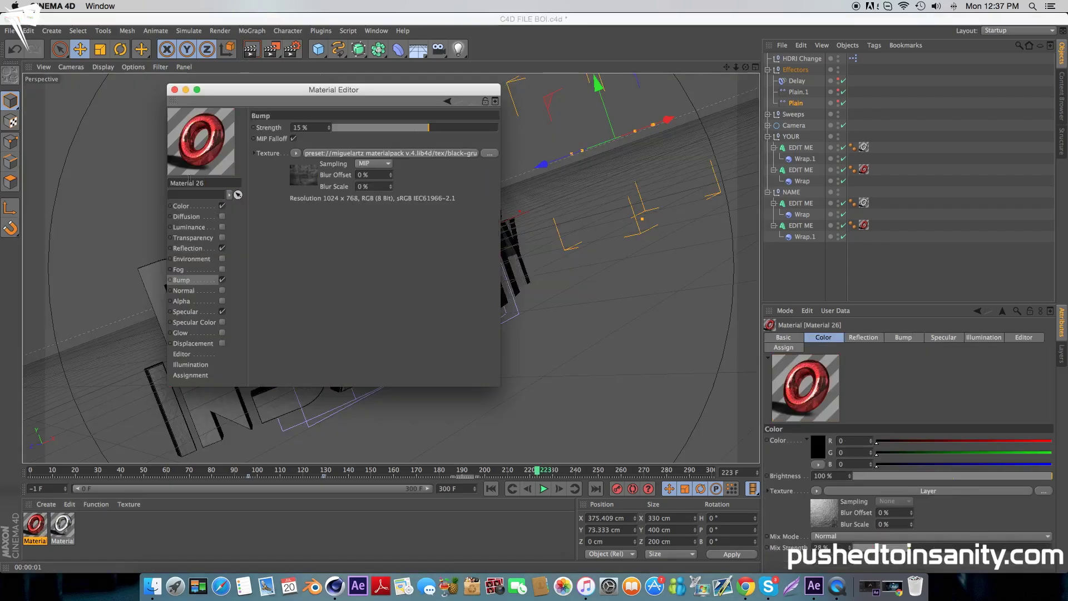
Save PNG frames as 'intro template v10' in FREE INTRO TEMPLATE and start the render.
click(174, 90)
click(291, 50)
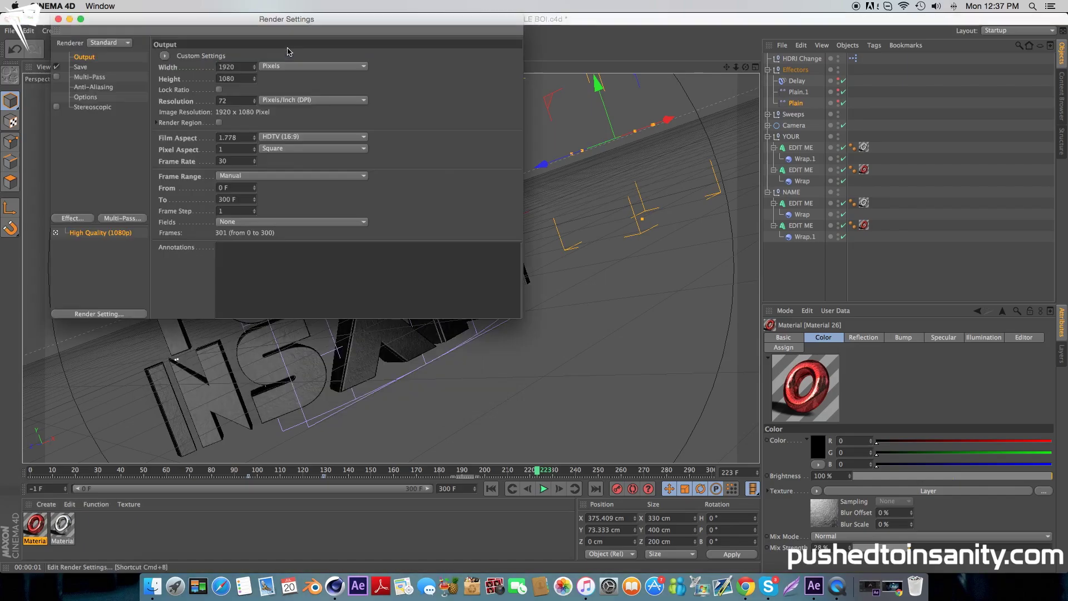
click(81, 67)
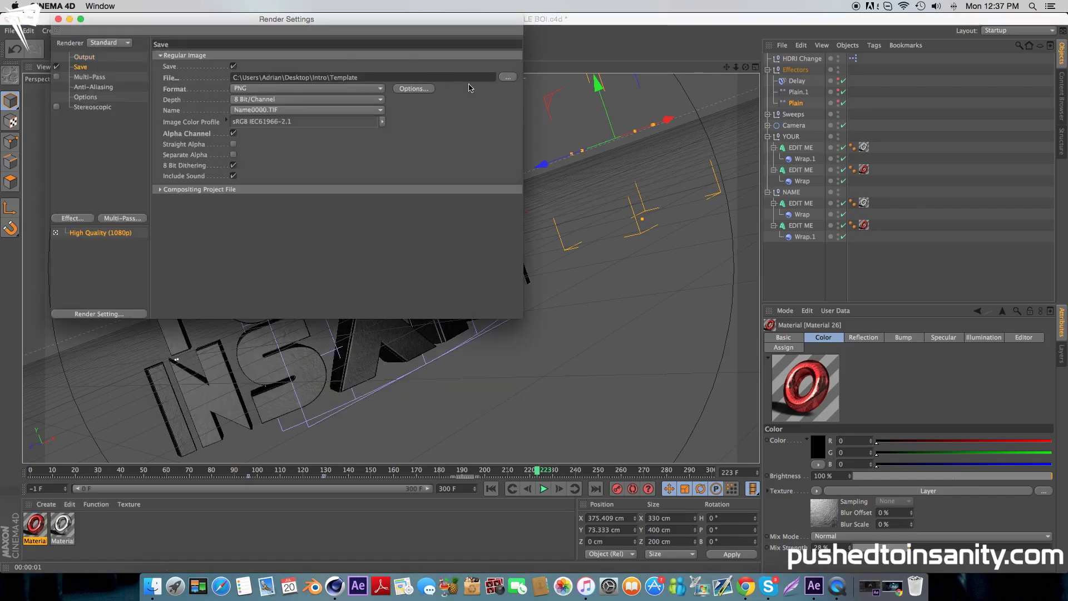
click(505, 77)
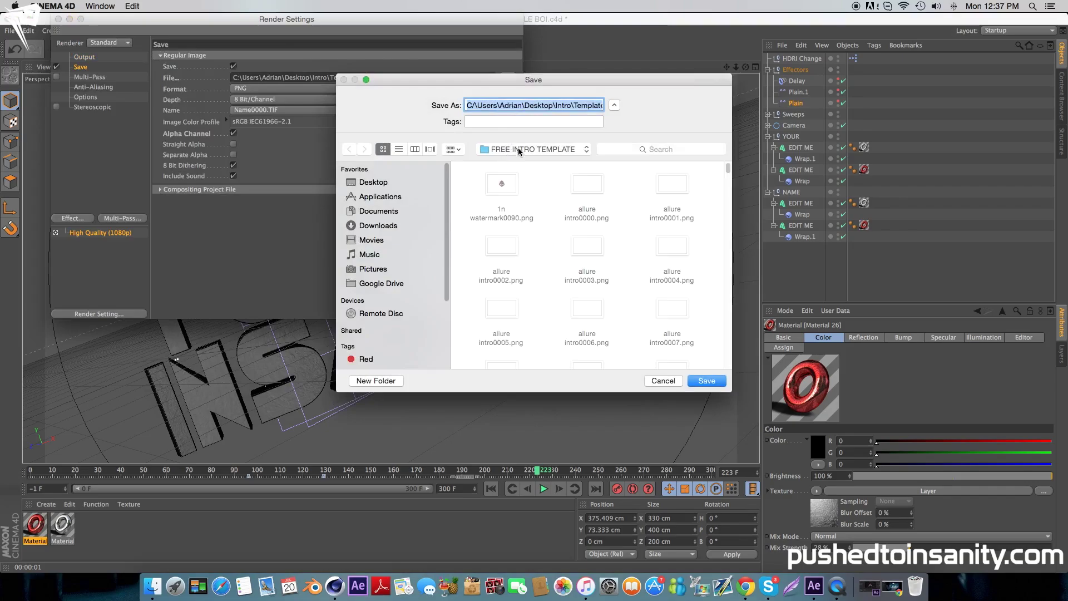
text(intr)
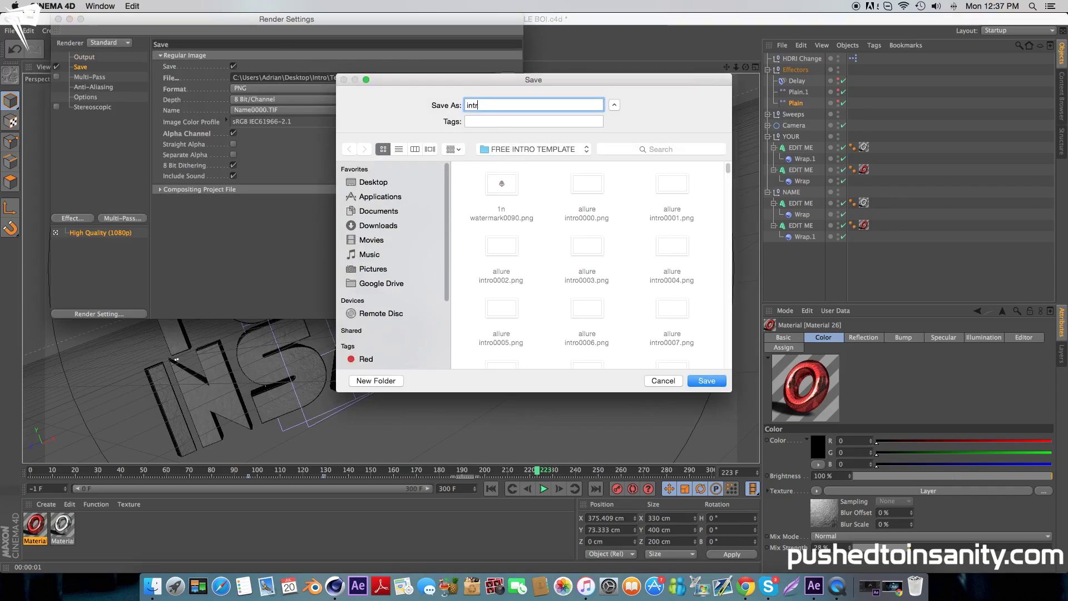
text(o template v10)
key(Return)
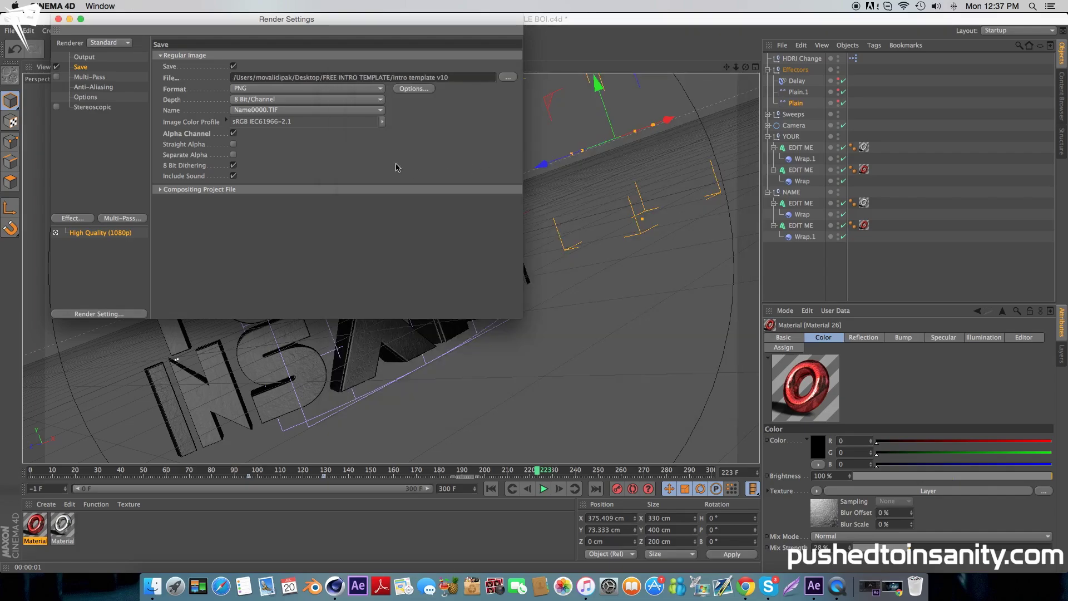
click(58, 19)
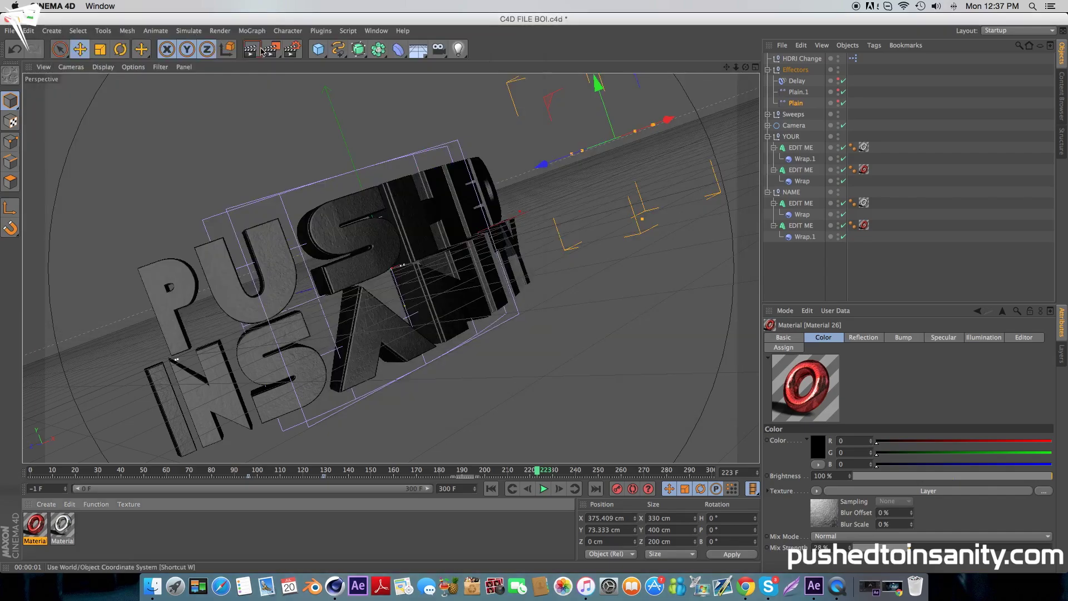
key(shift+r)
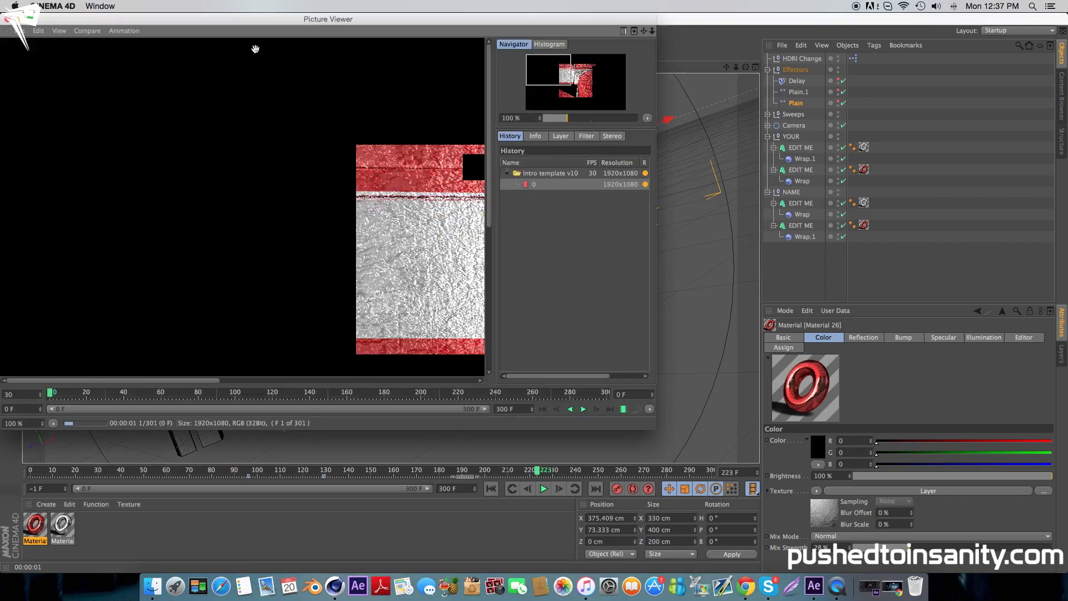
Zoom the Picture Viewer out to show the full frame while rendering continues.
click(555, 120)
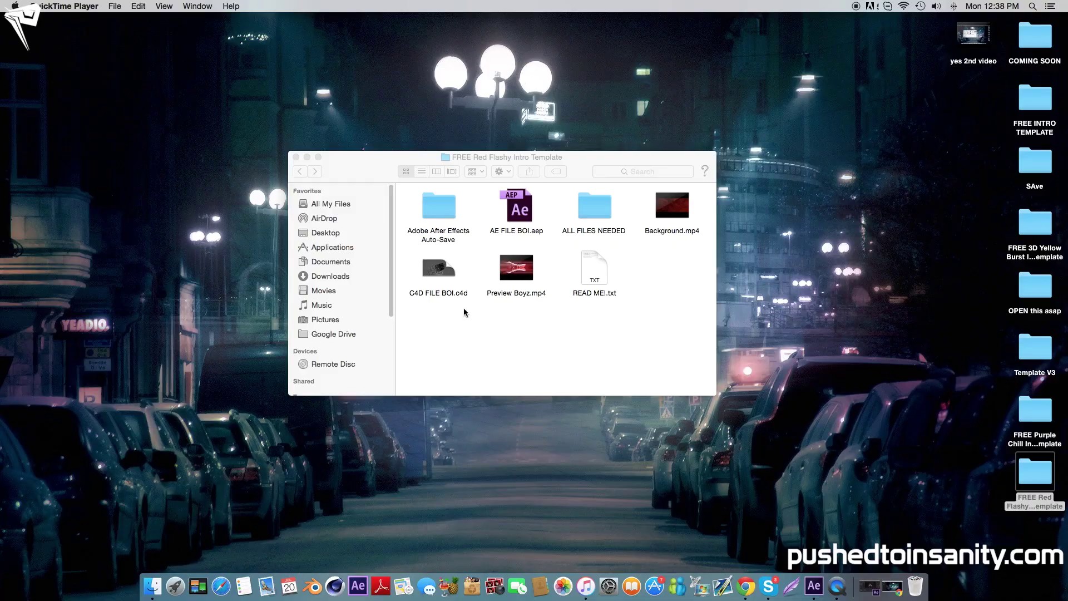
Open AE FILE BOI.aep without saving the old project, dismissing missing effects, font and files warnings.
double_click(520, 207)
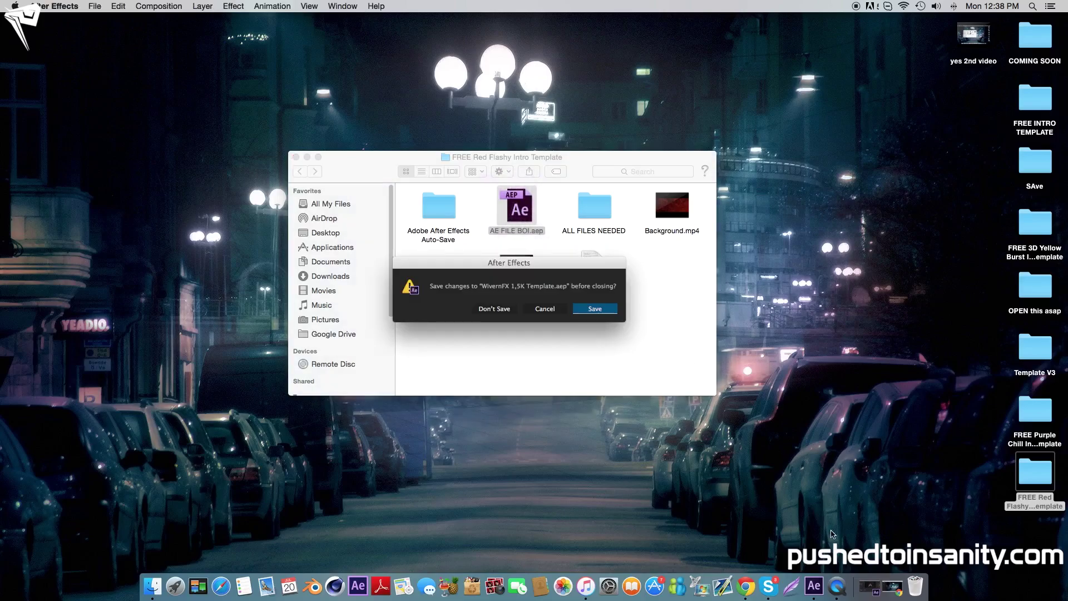
click(505, 308)
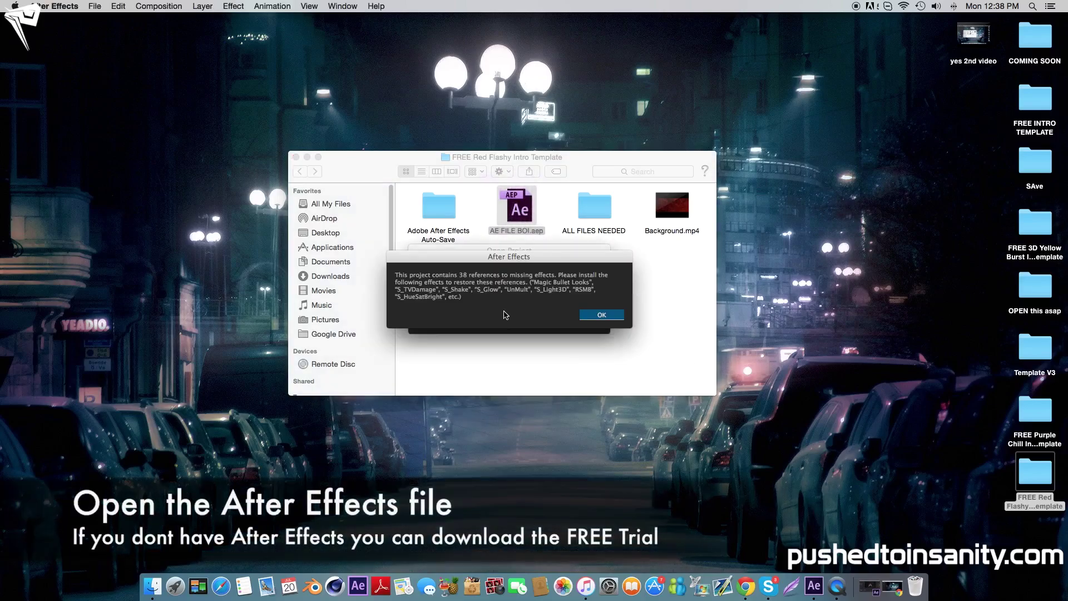
click(593, 316)
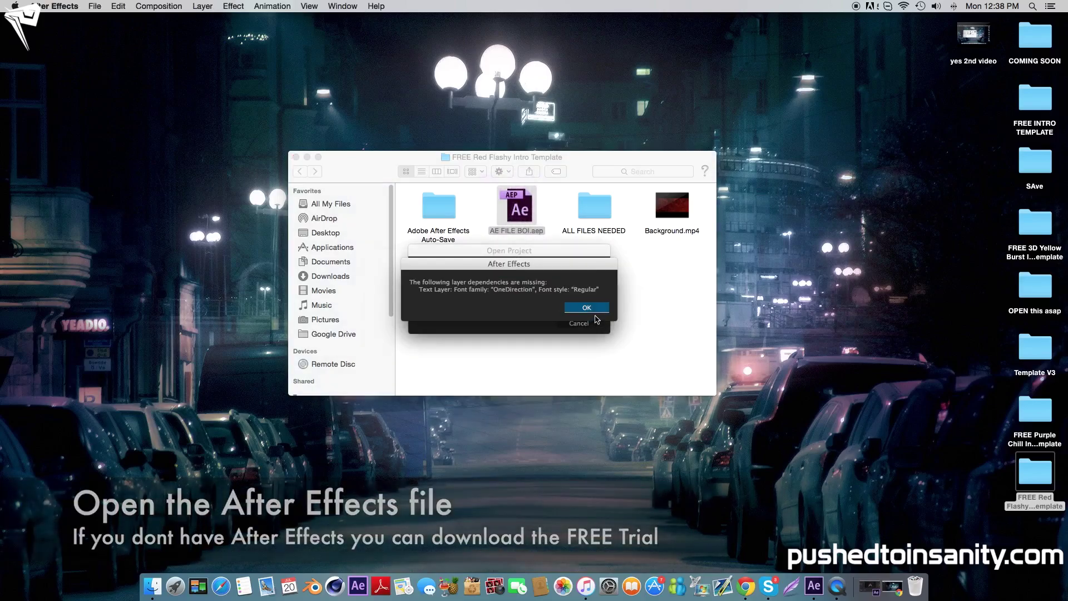
click(594, 309)
click(597, 314)
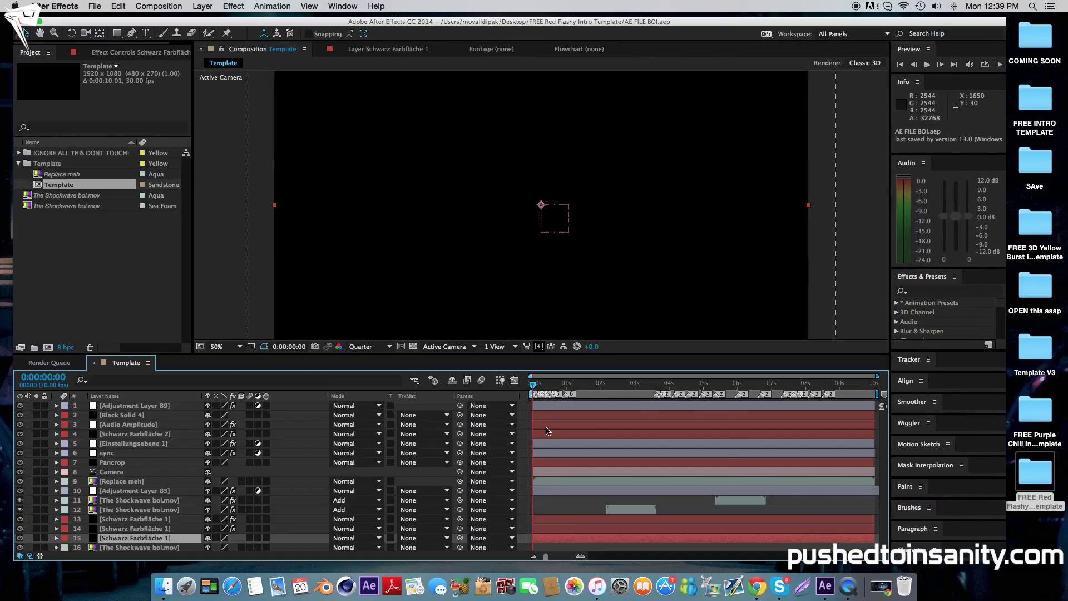
Relink the first missing Shockwave boi.mov to The Shockwave.mp4 in FREE Red Flashy Intro Template > ALL FILES NEEDED.
click(609, 385)
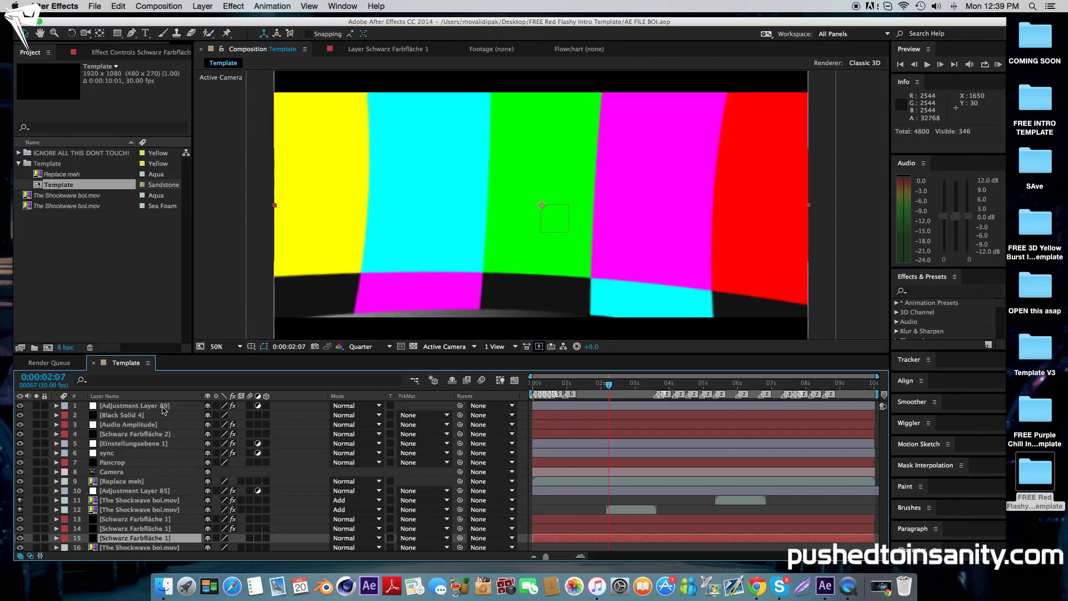
click(82, 206)
click(84, 198)
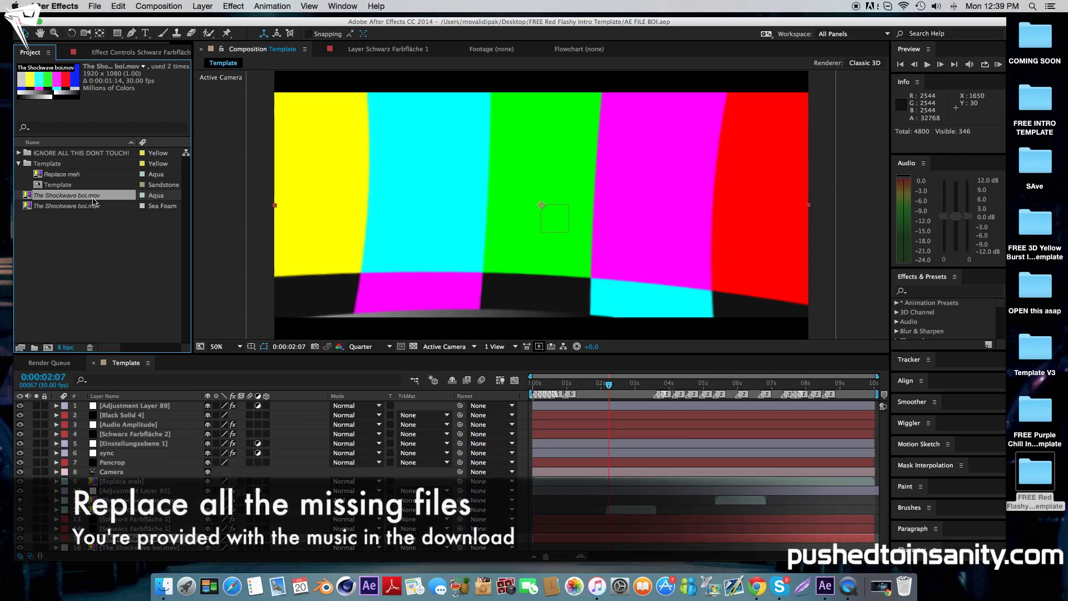
right_click(94, 202)
mouse_move(267, 279)
click(316, 283)
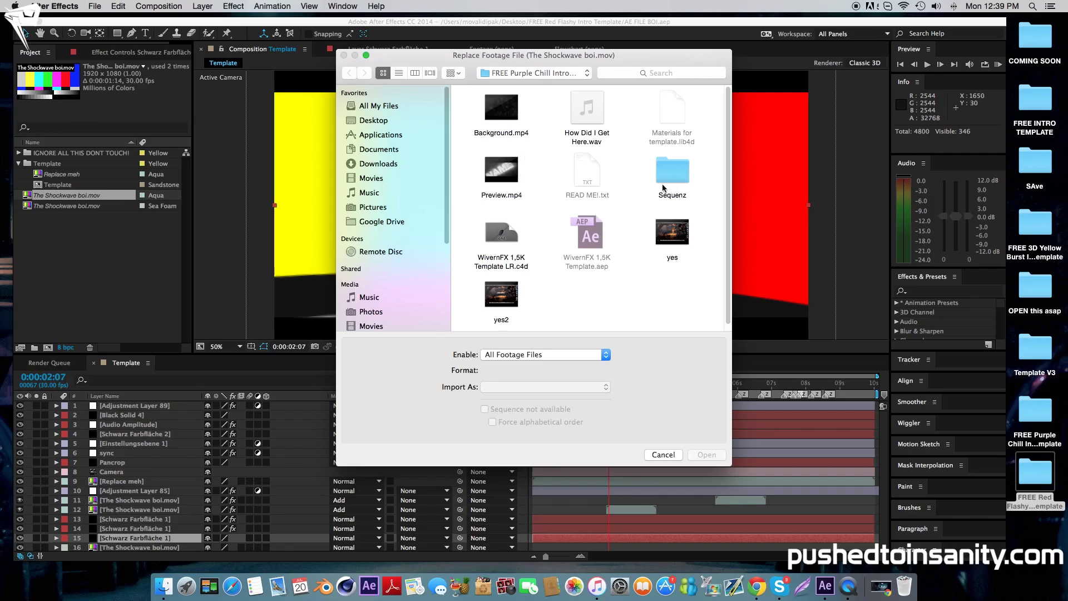
click(373, 121)
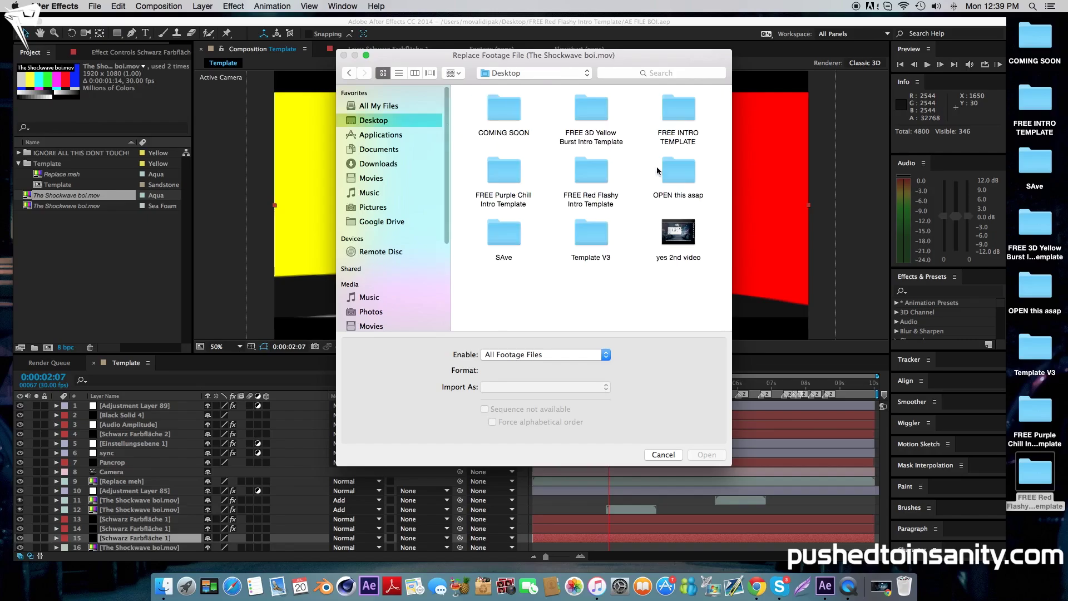
double_click(591, 171)
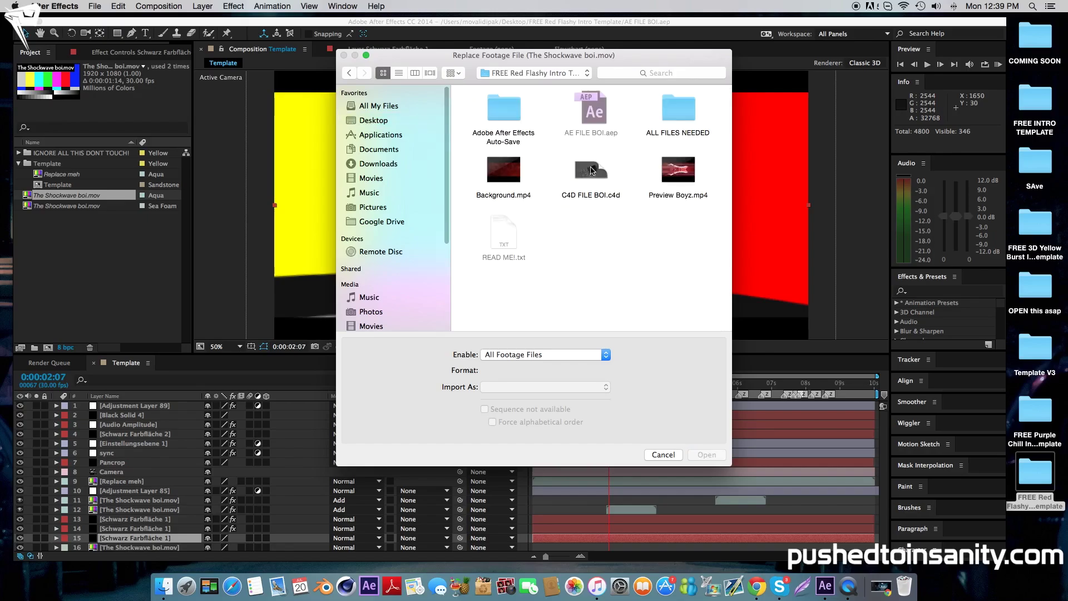
double_click(686, 109)
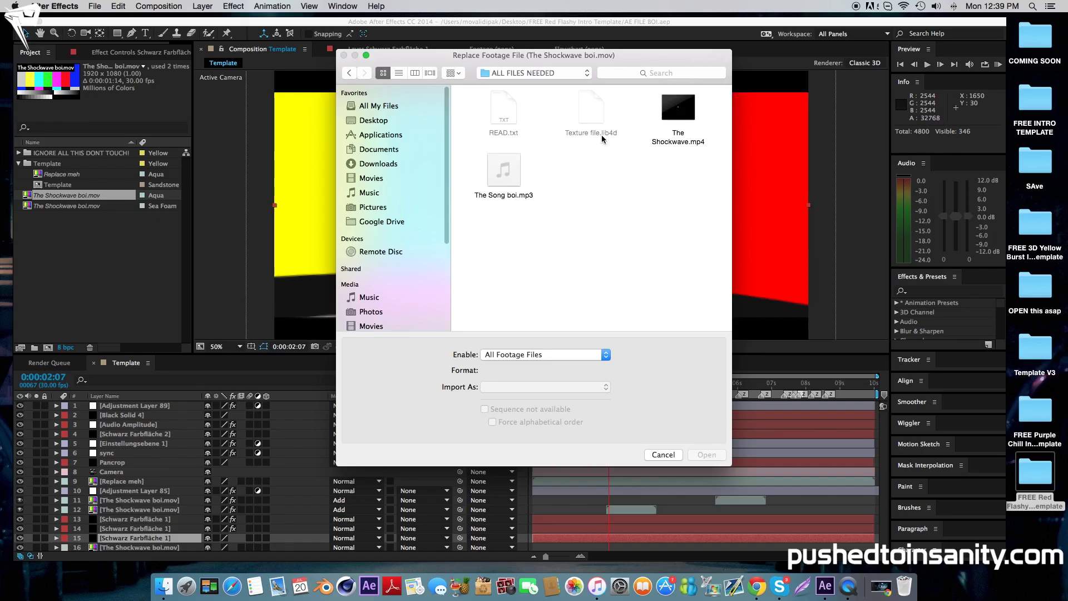
double_click(679, 120)
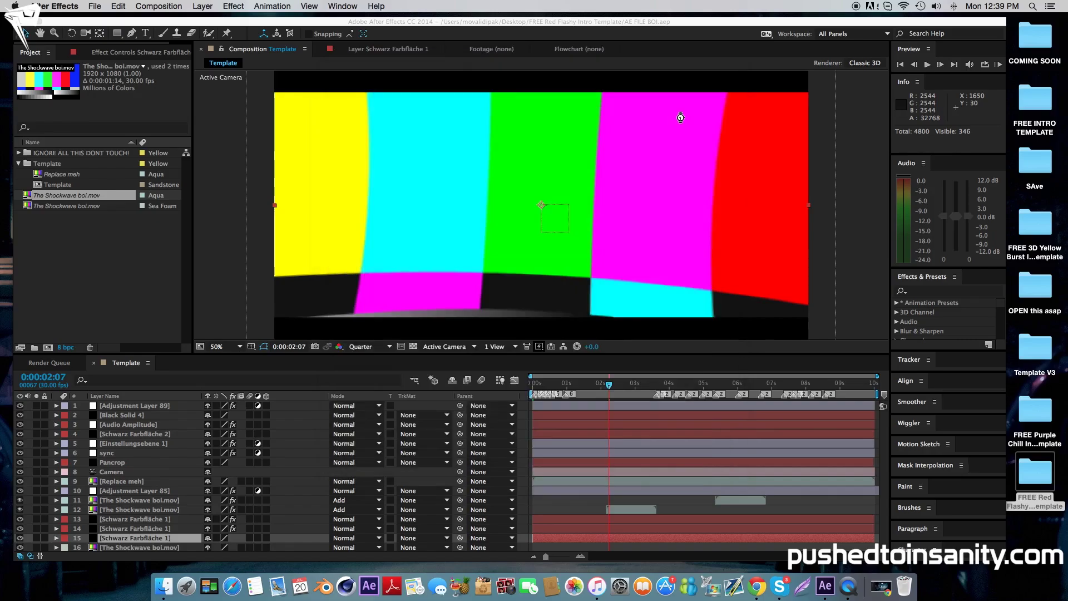
Relink the remaining Shockwave boi.mov item to The Shockwave.mp4 as well.
right_click(87, 206)
mouse_move(144, 286)
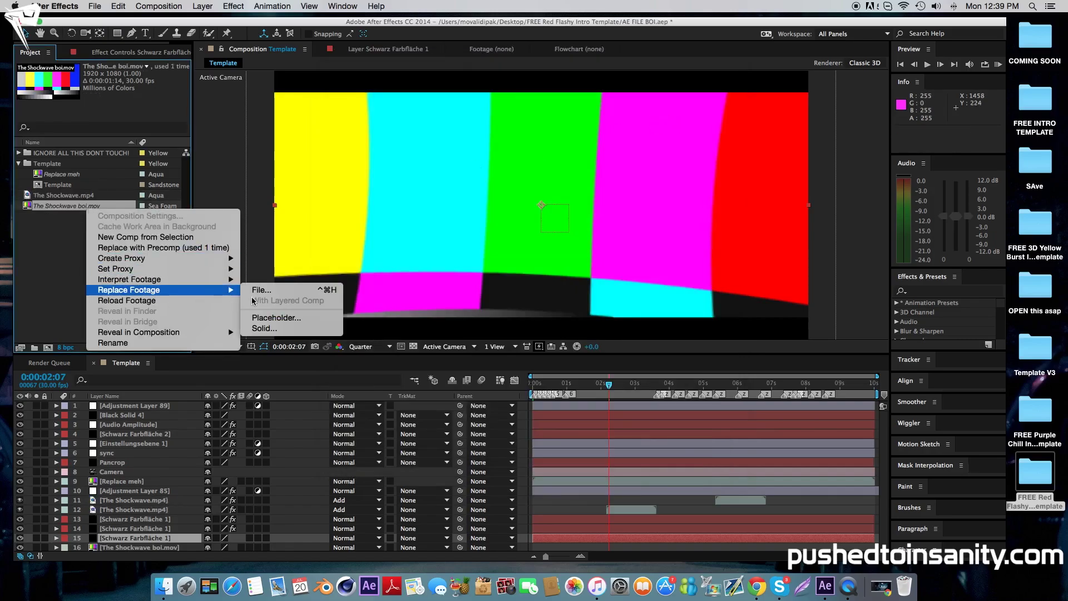
click(261, 289)
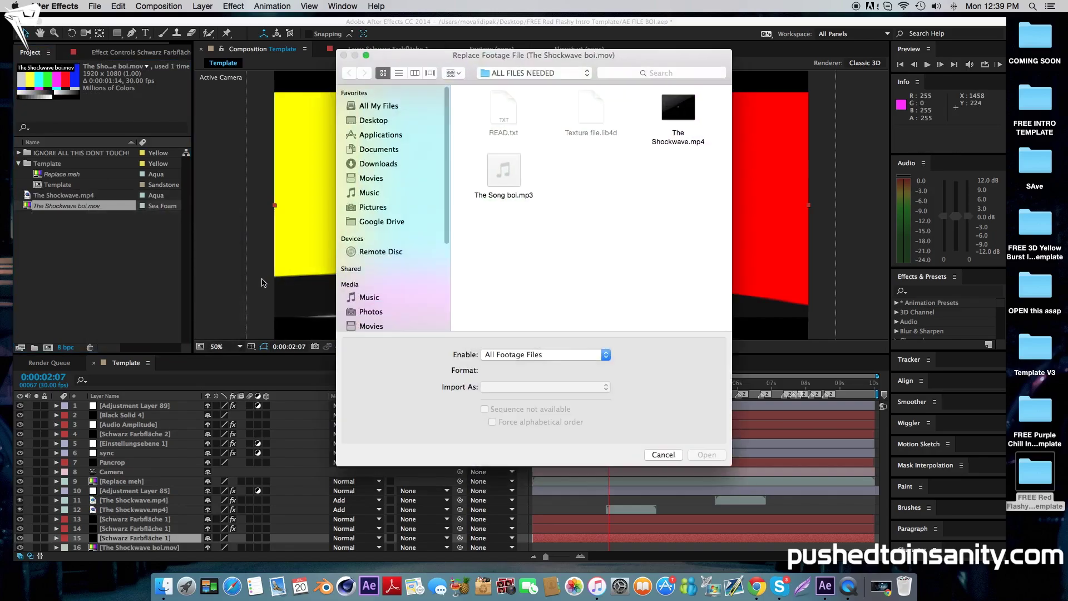
double_click(674, 113)
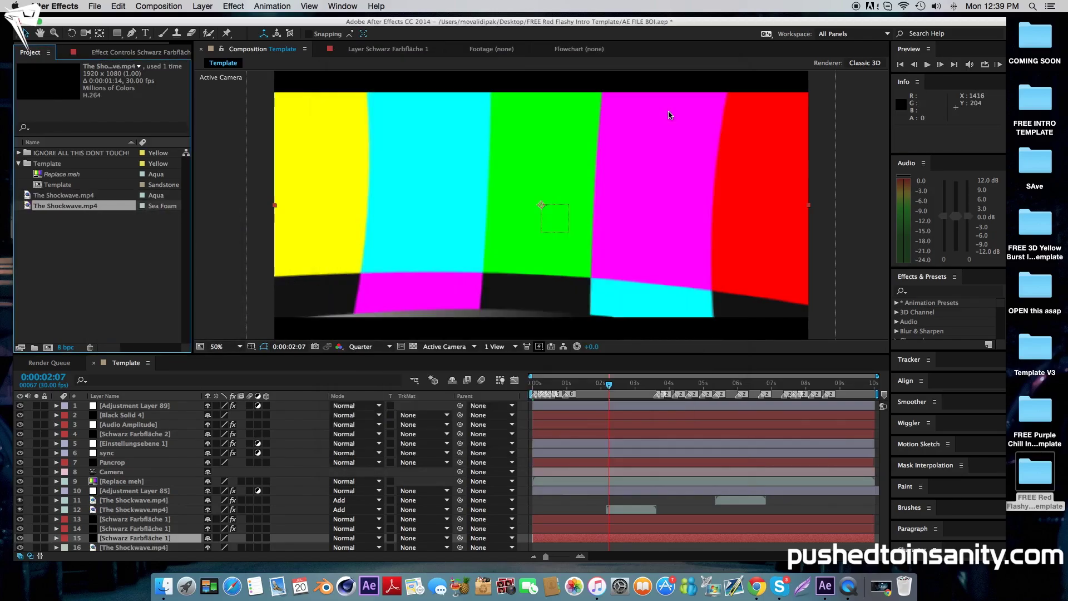
Replace the Replace meh footage with the allure intro0000.png sequence from Desktop > FREE INTRO TEMPLATE.
right_click(62, 175)
mouse_move(132, 260)
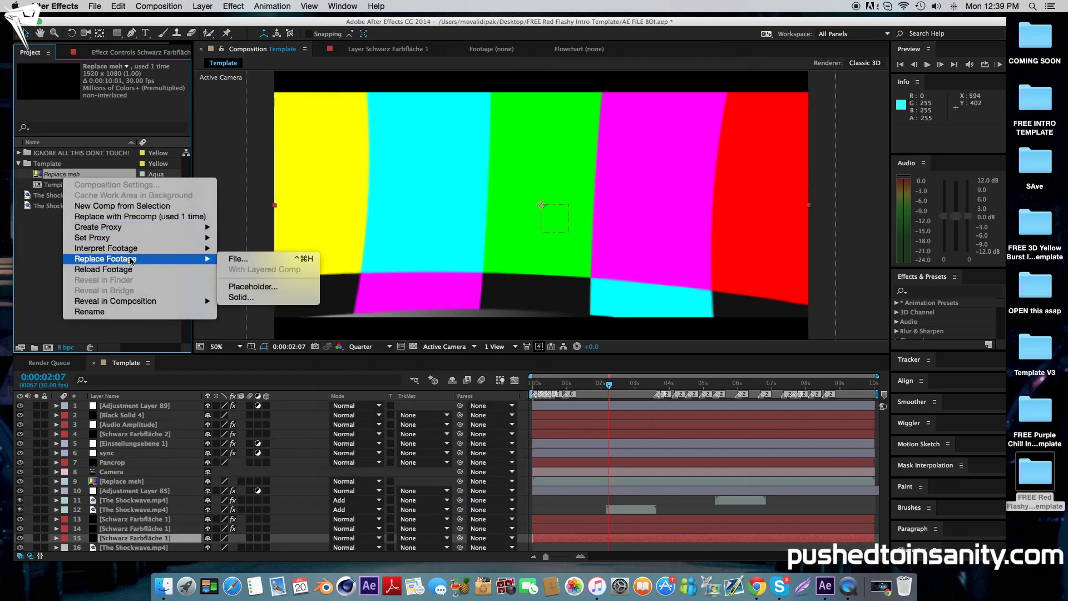
click(295, 259)
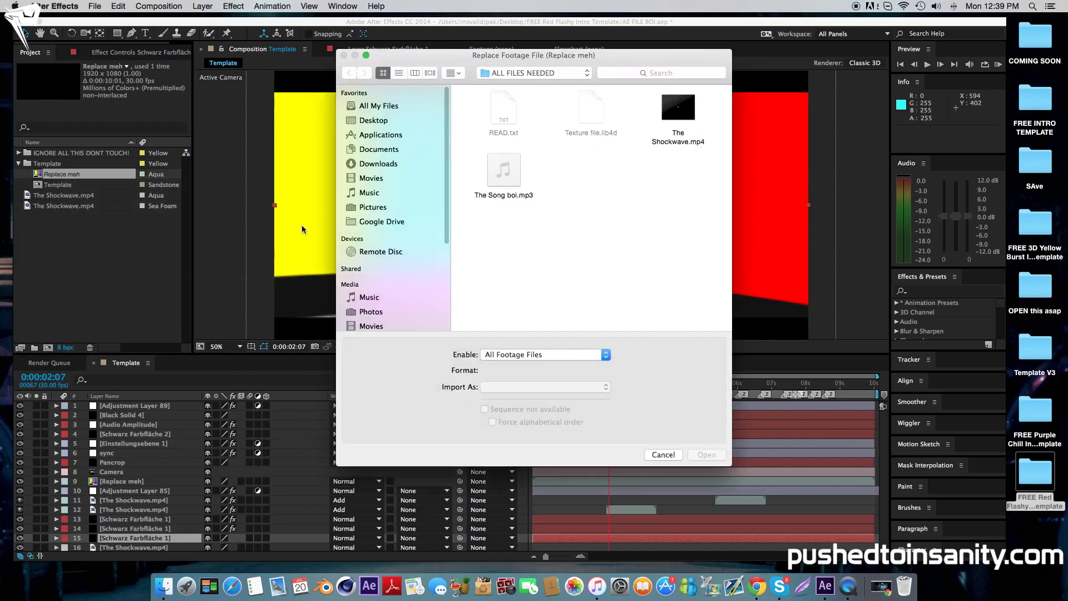
click(381, 121)
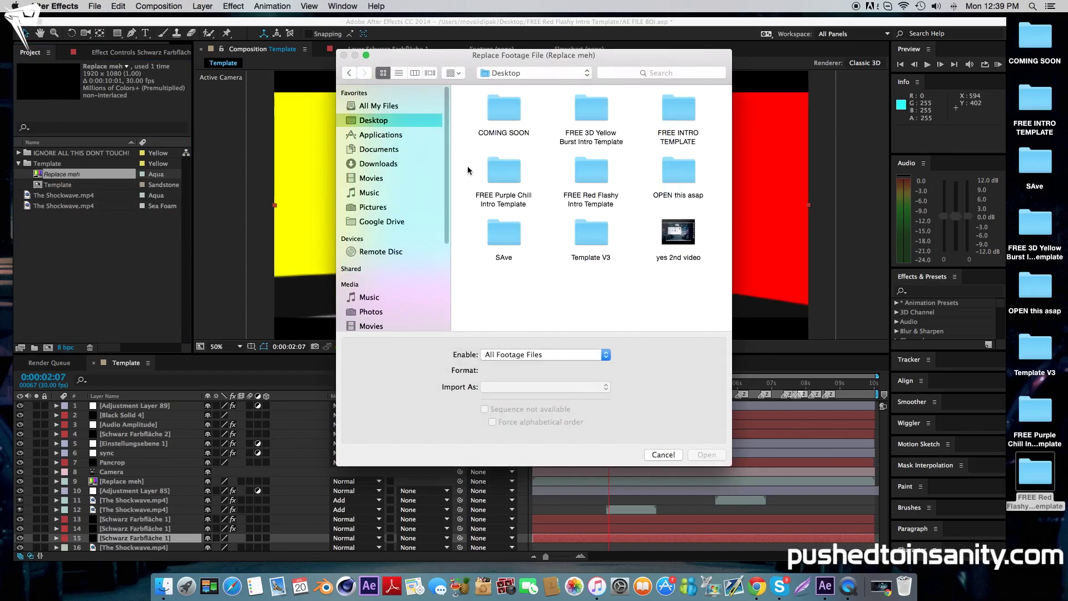
double_click(667, 119)
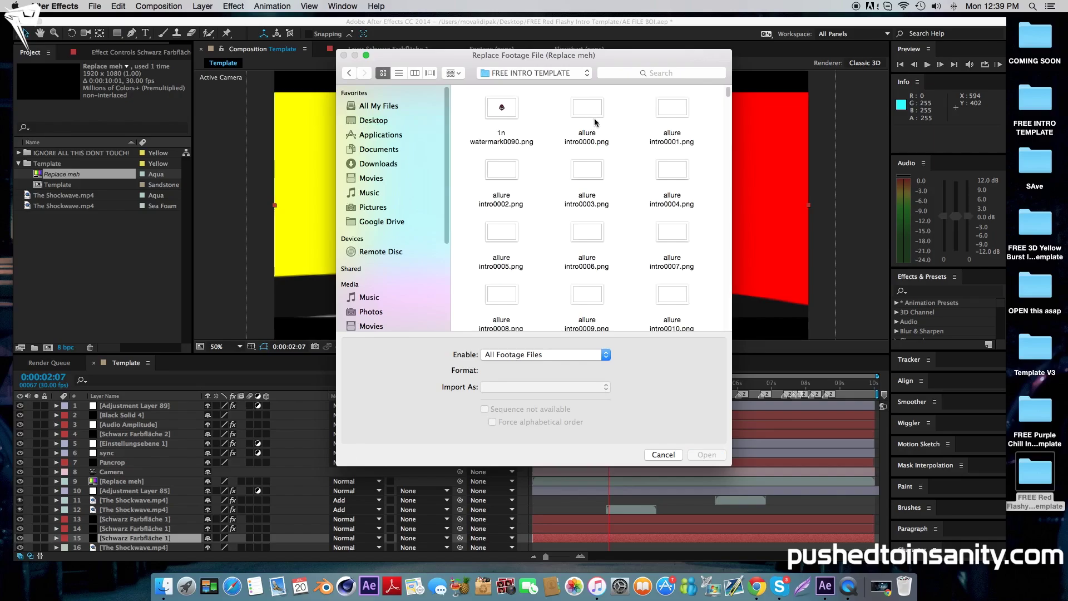
click(596, 108)
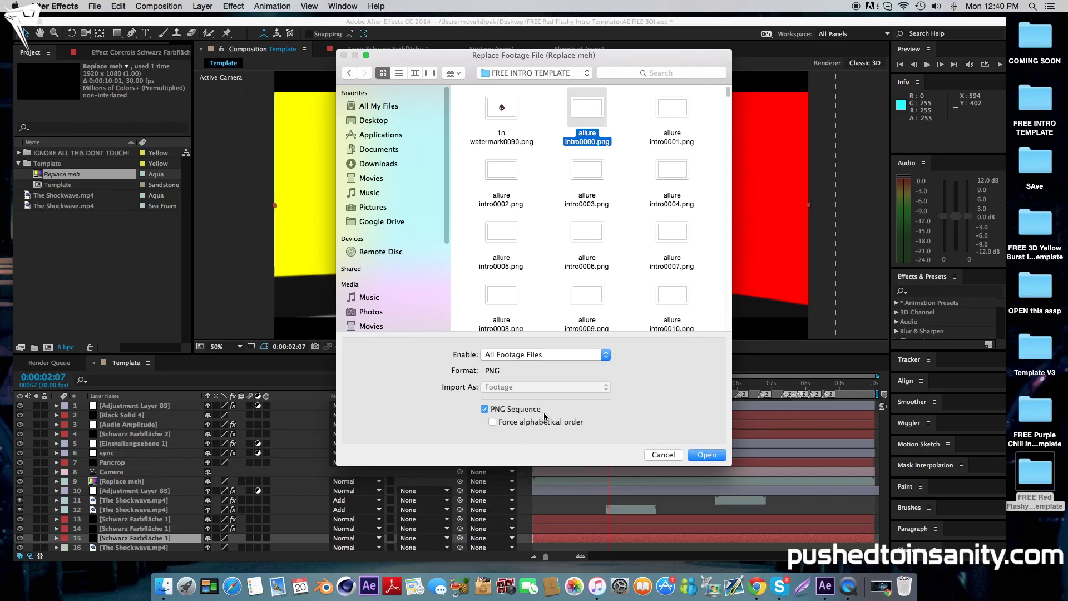
click(706, 455)
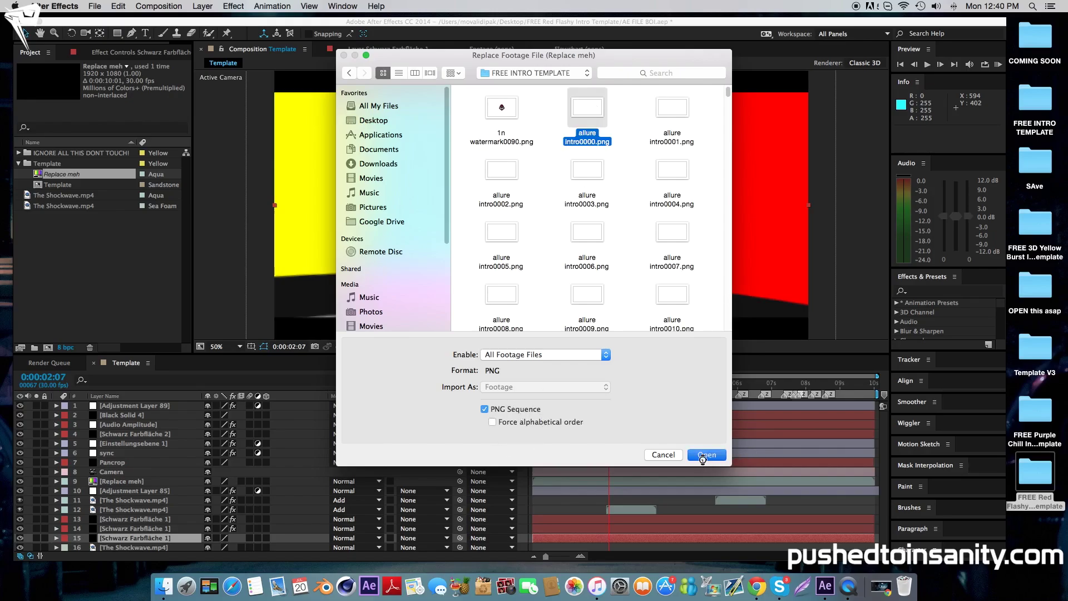